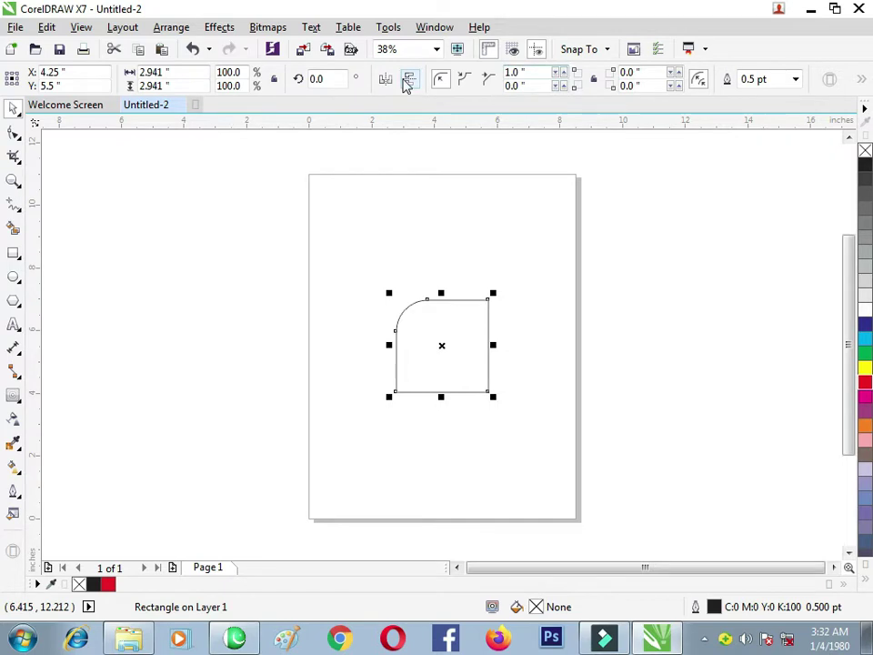
Round the rectangle's lower-right corner to match the 1-inch radius of its upper-left corner
left_click(637, 85)
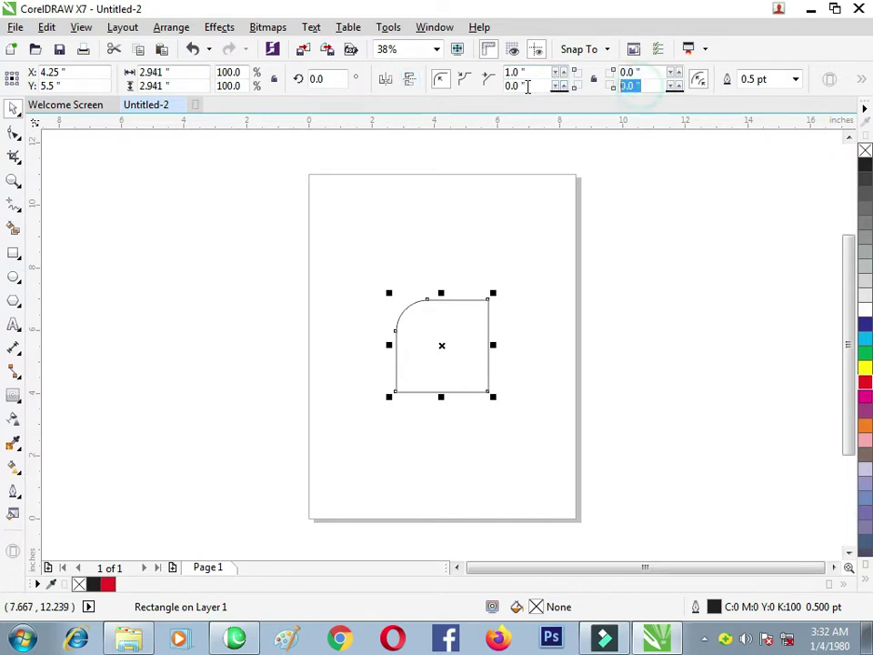
left_click(551, 306)
left_click(474, 325)
key("shift+F2")
left_click(80, 327)
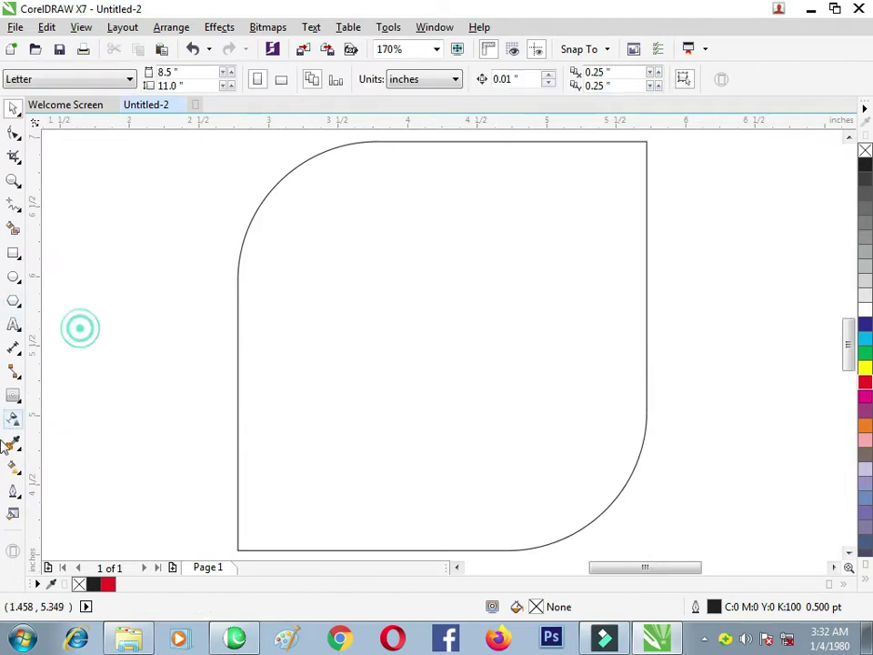
Apply a linear fountain fill to the shape, running from its lower-left corner to its upper-right corner
left_click(15, 467)
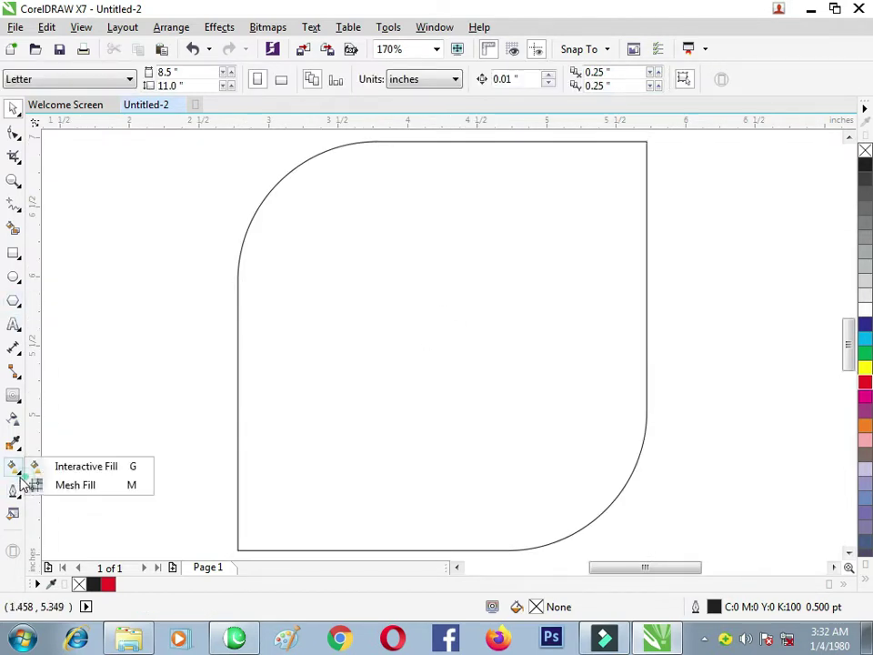
left_click(150, 466)
left_click(239, 550)
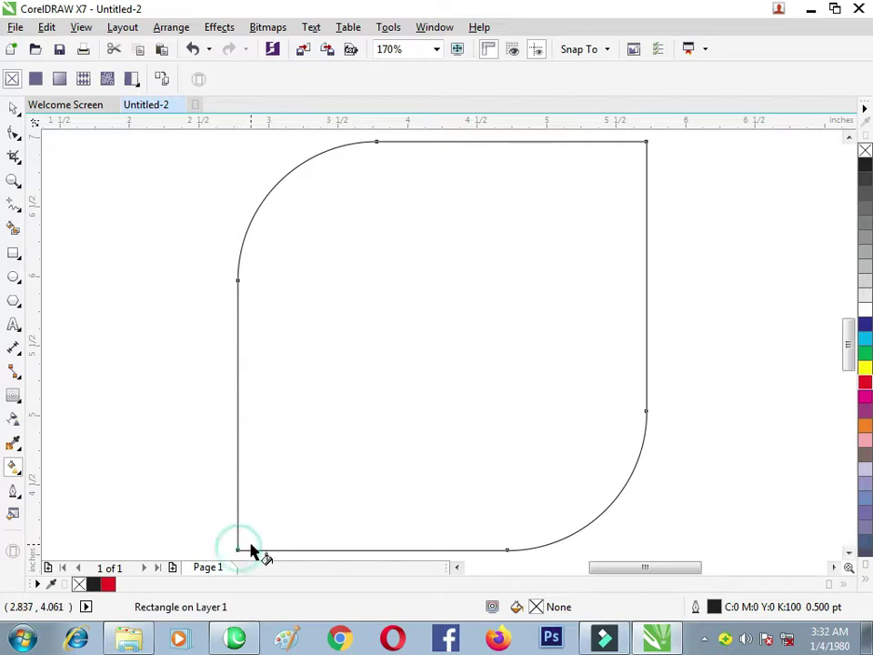
left_click_drag(238, 551, 643, 151)
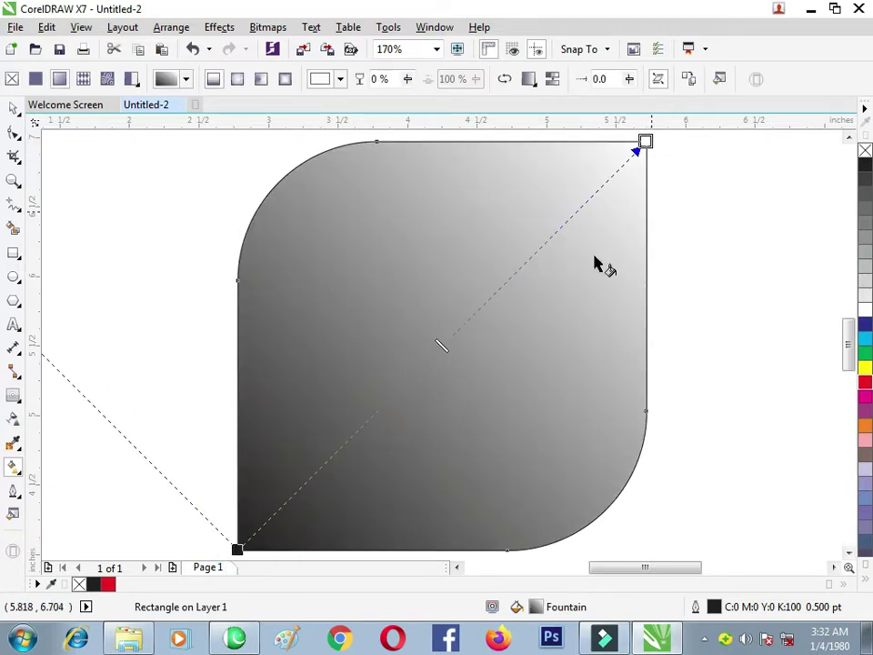
Color the gradient red at its lower-left end and dark blue at its upper-right end, and remove the shape's outline
left_click(865, 339)
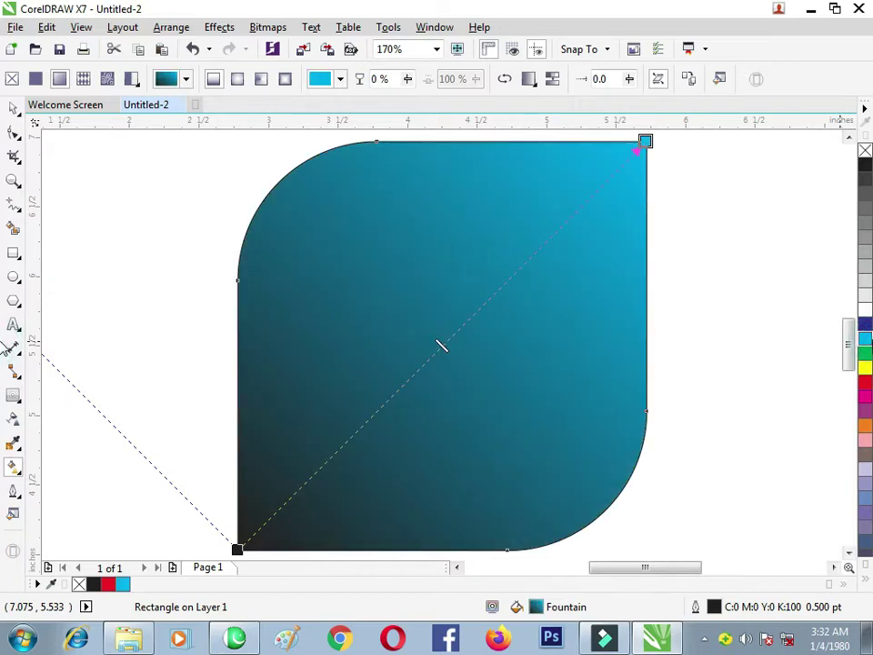
left_click_drag(865, 385, 237, 551)
left_click_drag(865, 324, 646, 143)
left_click(714, 318)
left_click(604, 331)
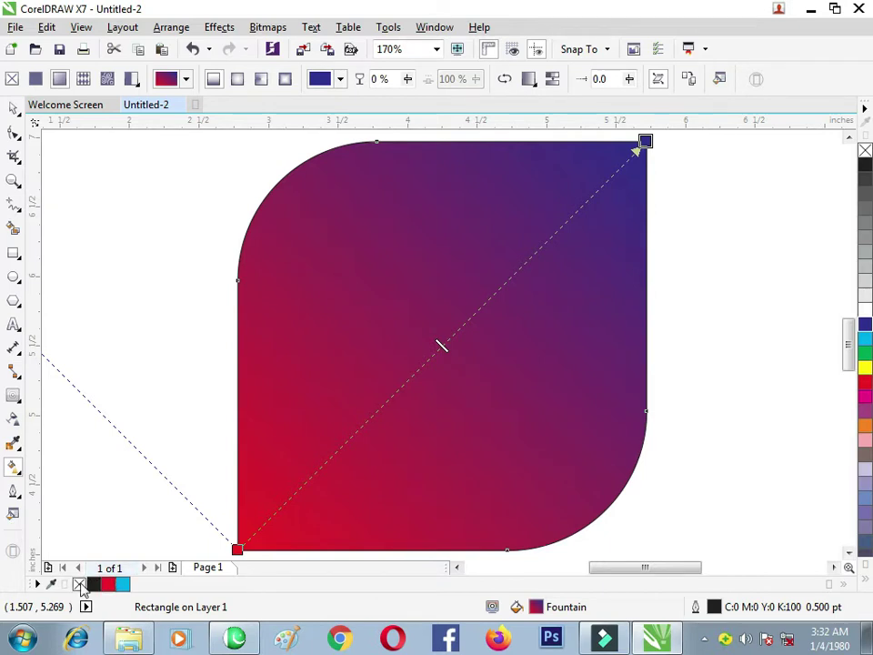
left_click(163, 316)
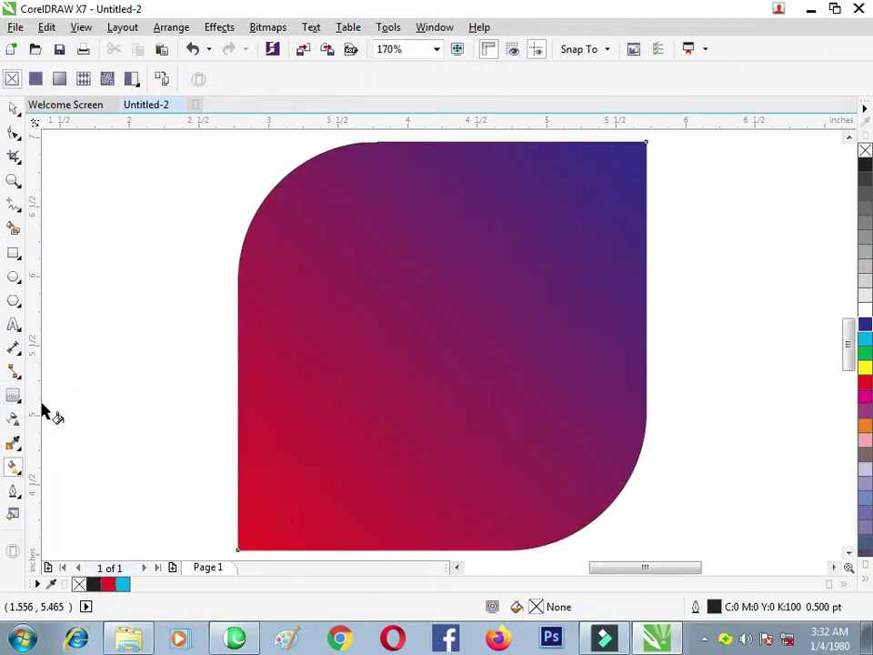
Add a one-step outside contour to the gradient shape with an offset of 0.18 inches
left_click(19, 403)
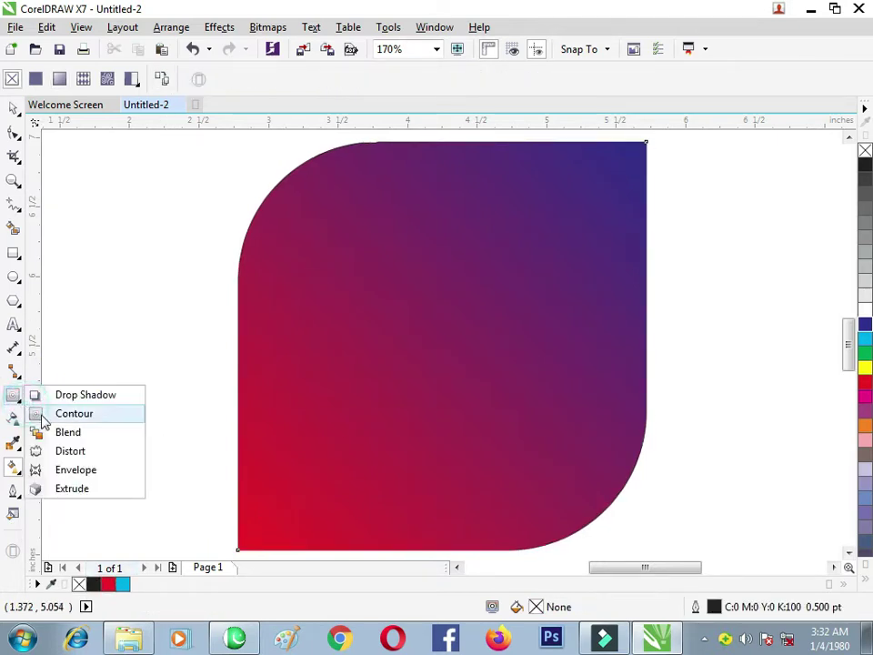
left_click(44, 415)
left_click(376, 360)
left_click_drag(517, 253, 765, 136)
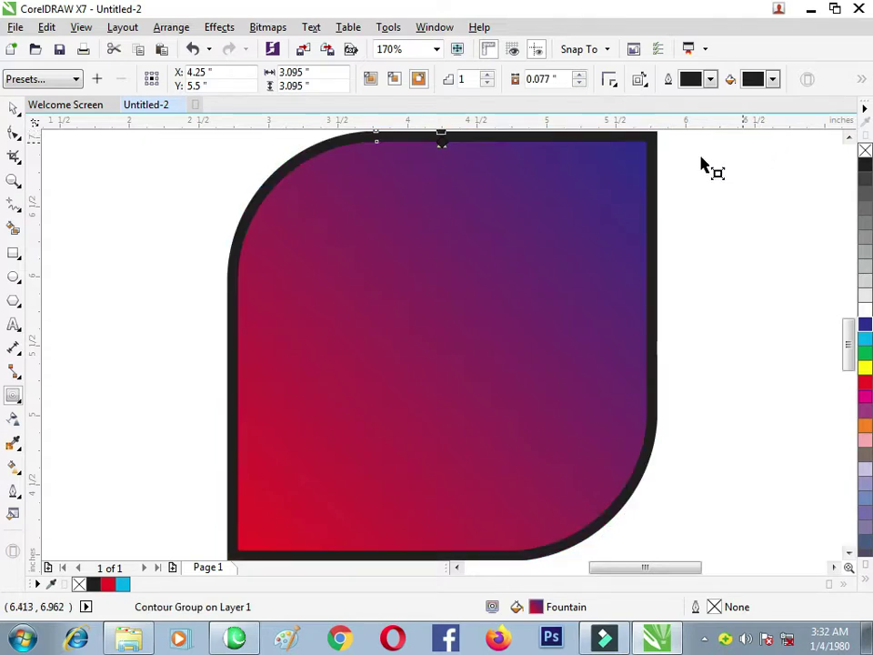
left_click(558, 79)
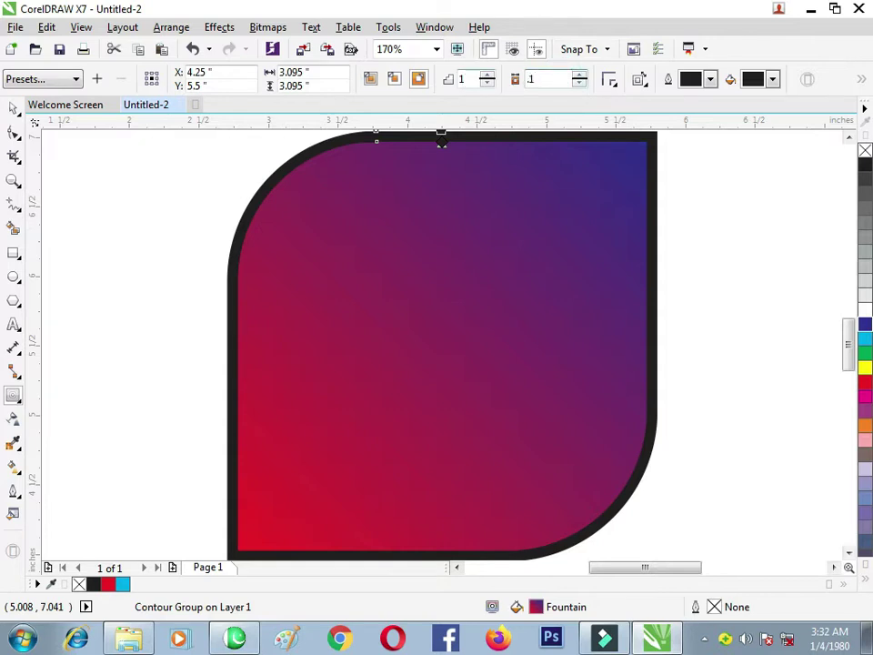
key("Return")
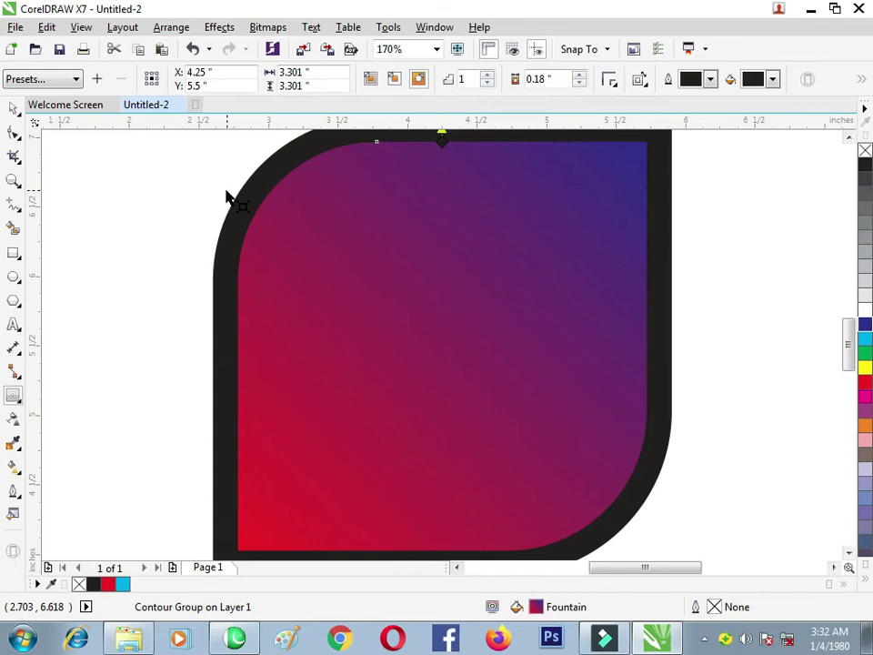
key("F4")
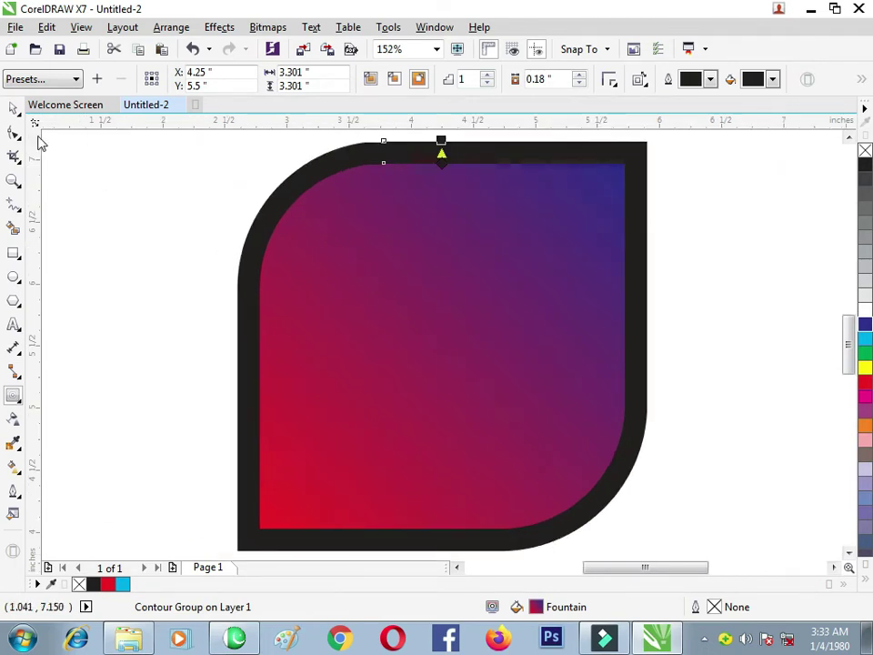
Break the contour group apart to separate the outer contour from the gradient shape
left_click(13, 107)
left_click(131, 220)
left_click(240, 247)
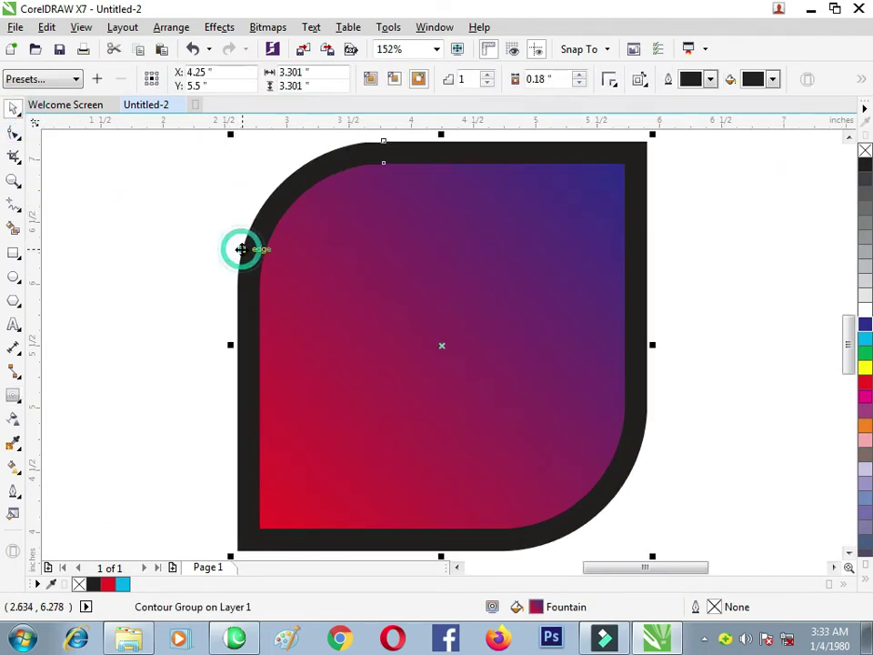
right_click(270, 205)
left_click(301, 229)
left_click(137, 244)
Remove the outer contour's fill and give it a black outline 2.0 pt wide
left_click(262, 237)
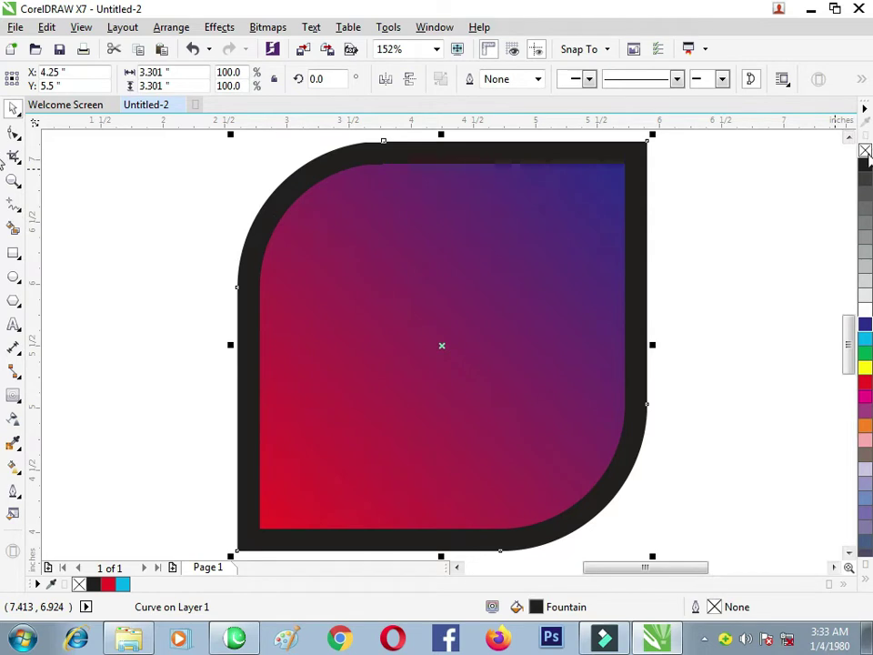
left_click(865, 150)
right_click(865, 164)
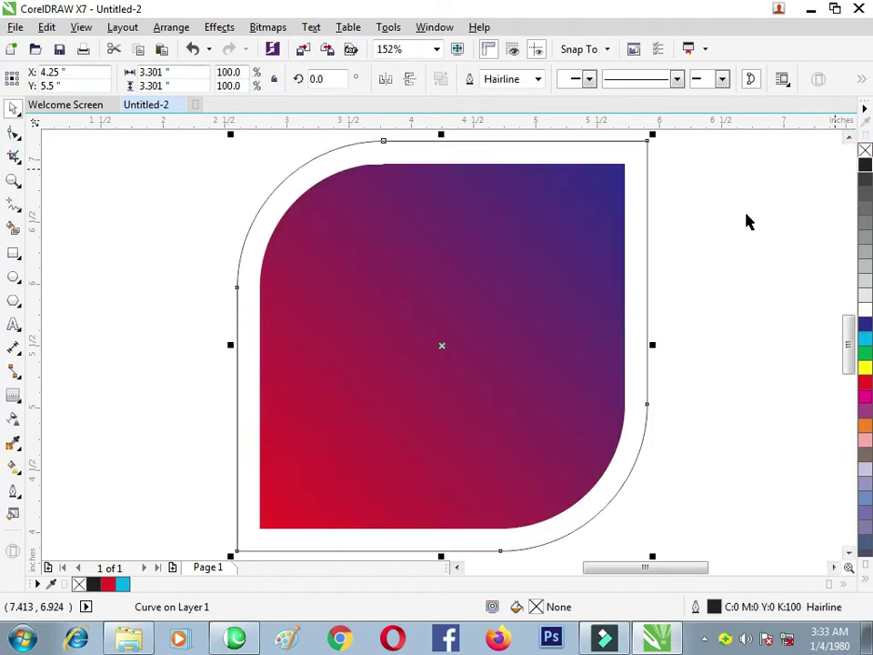
left_click(537, 79)
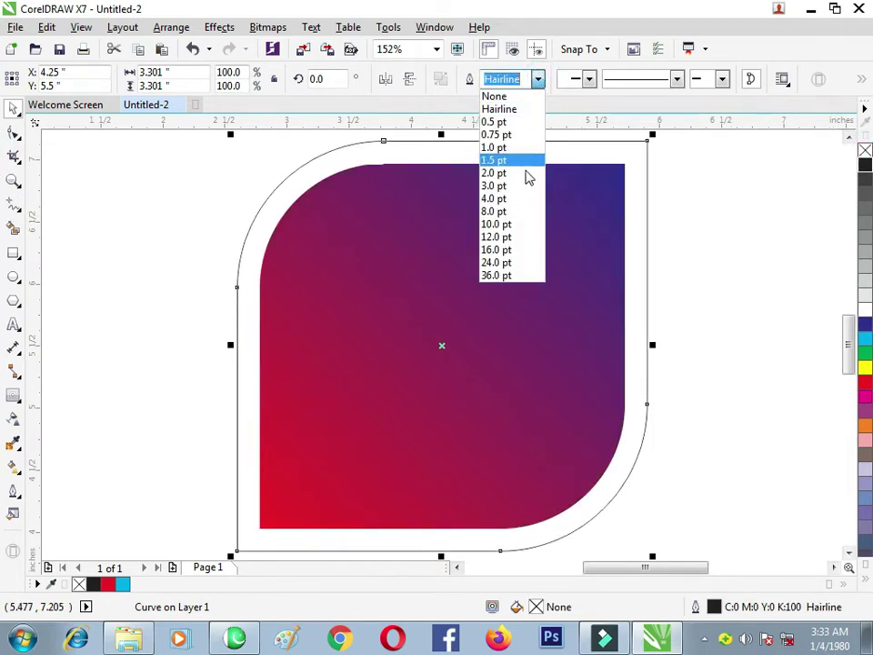
left_click(525, 175)
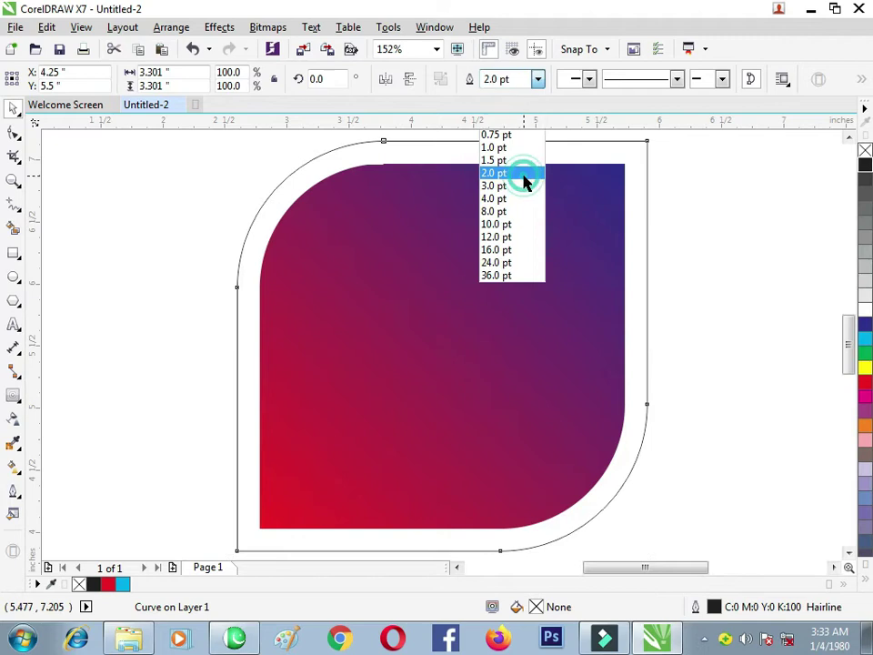
left_click(725, 190)
left_click(747, 309)
left_click(448, 346)
left_click(187, 284)
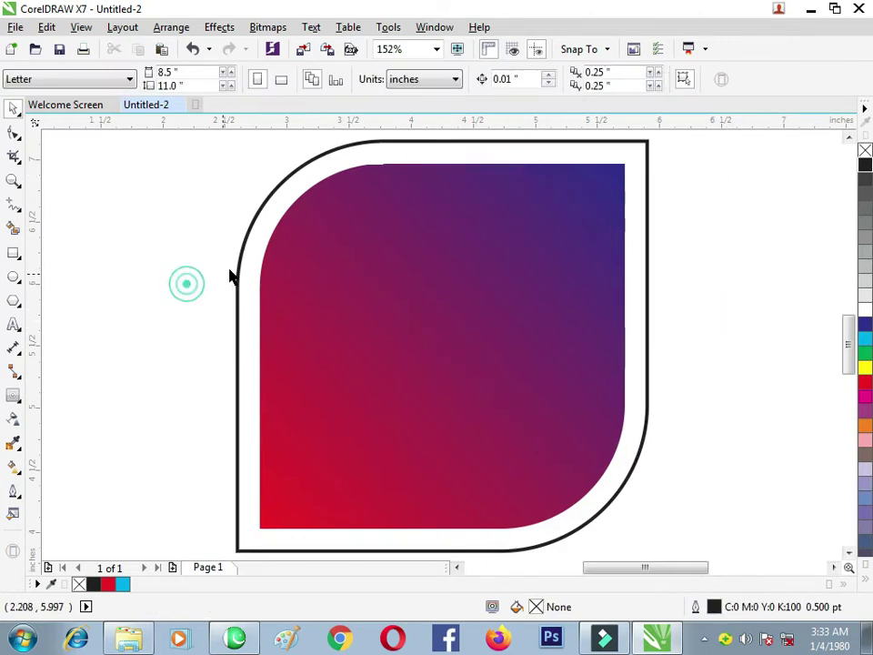
Convert the outer contour's outline to an object
left_click(236, 268)
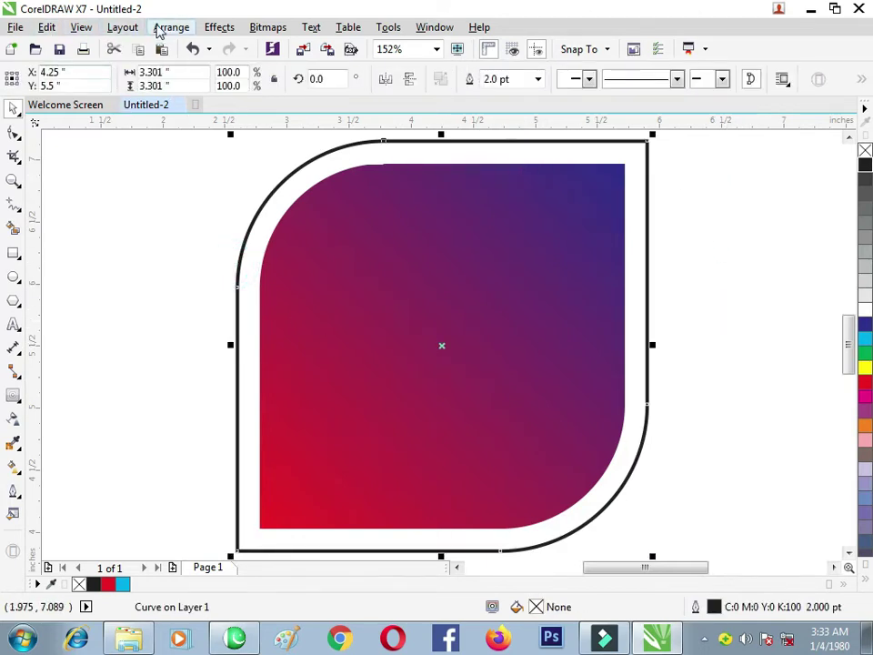
left_click(169, 27)
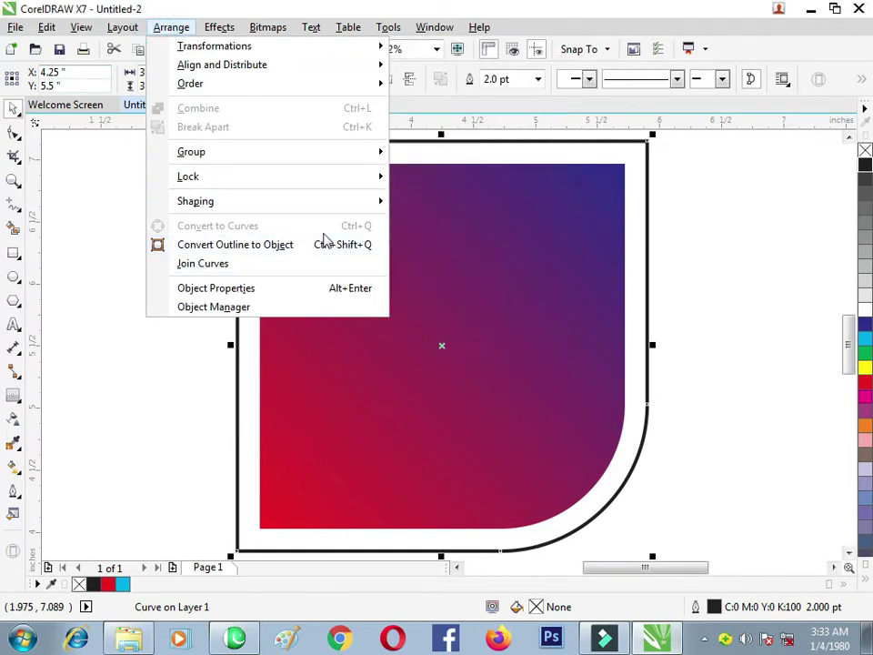
left_click(301, 245)
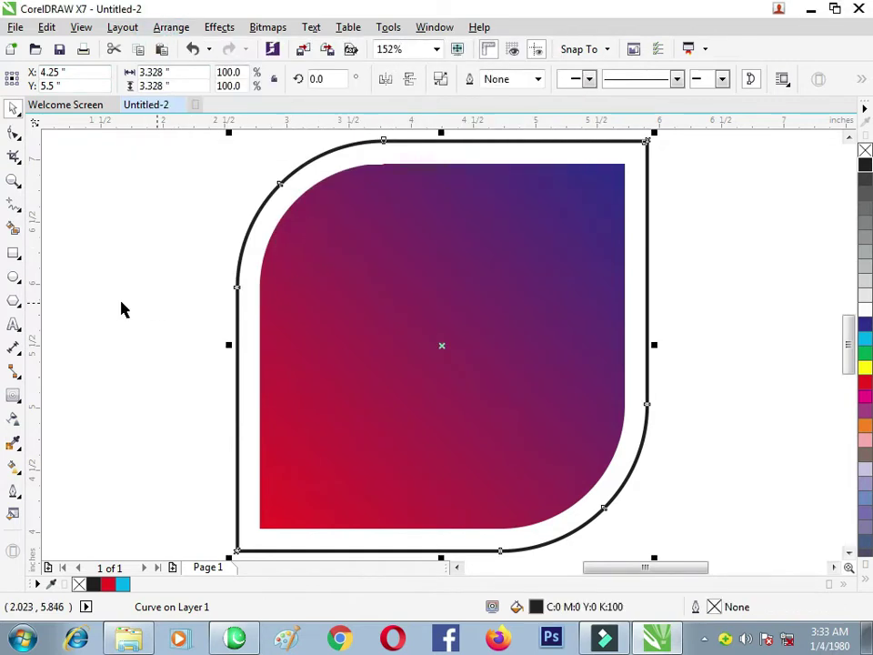
Apply a black-to-white linear gradient to the outer frame, running from its lower-left corner to its upper-right corner
left_click(16, 465)
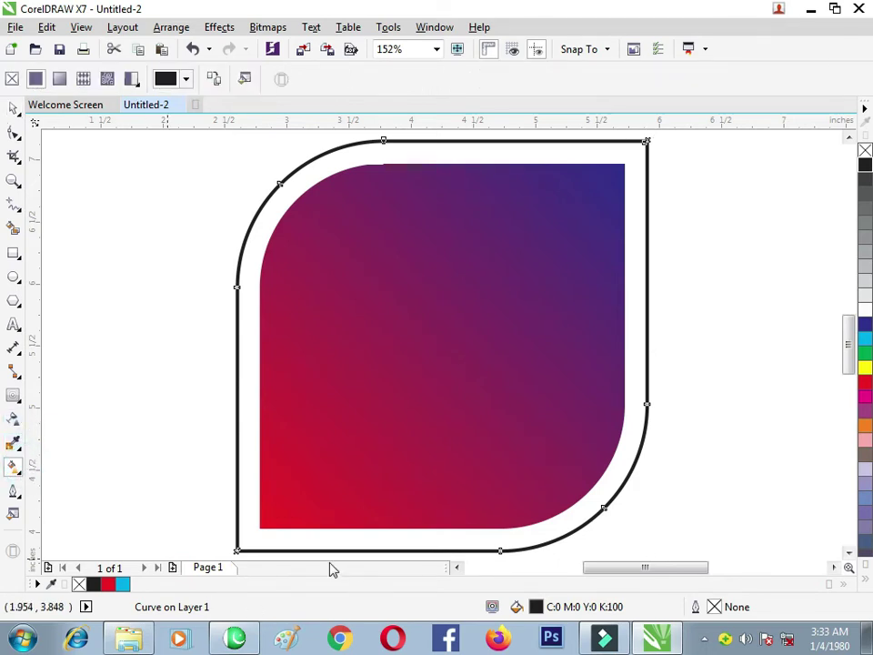
left_click_drag(240, 551, 647, 153)
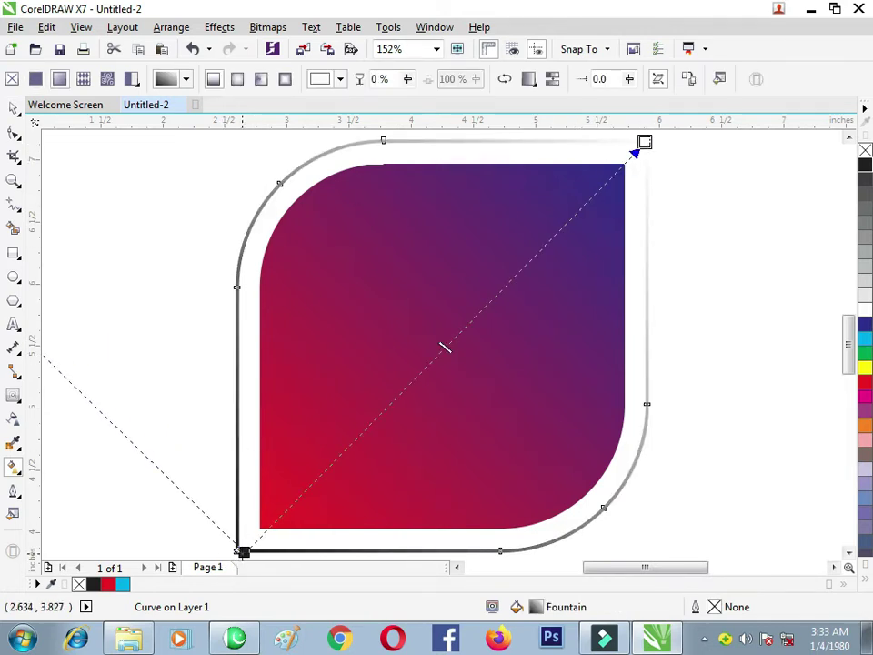
left_click(240, 551)
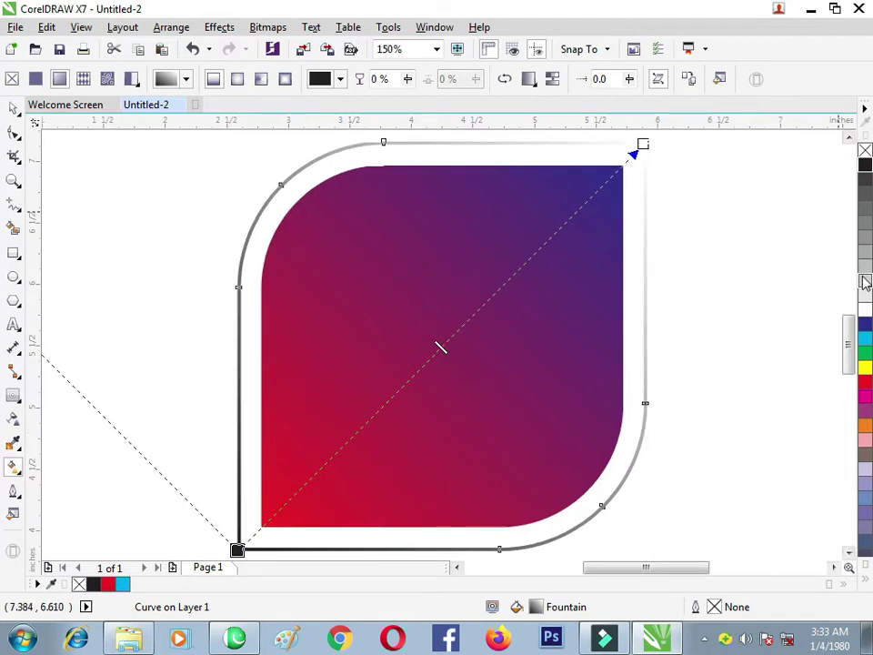
Add light gray, slightly darker gray and white color stops along the upper-right half of the frame's gradient
left_click_drag(866, 284, 582, 205)
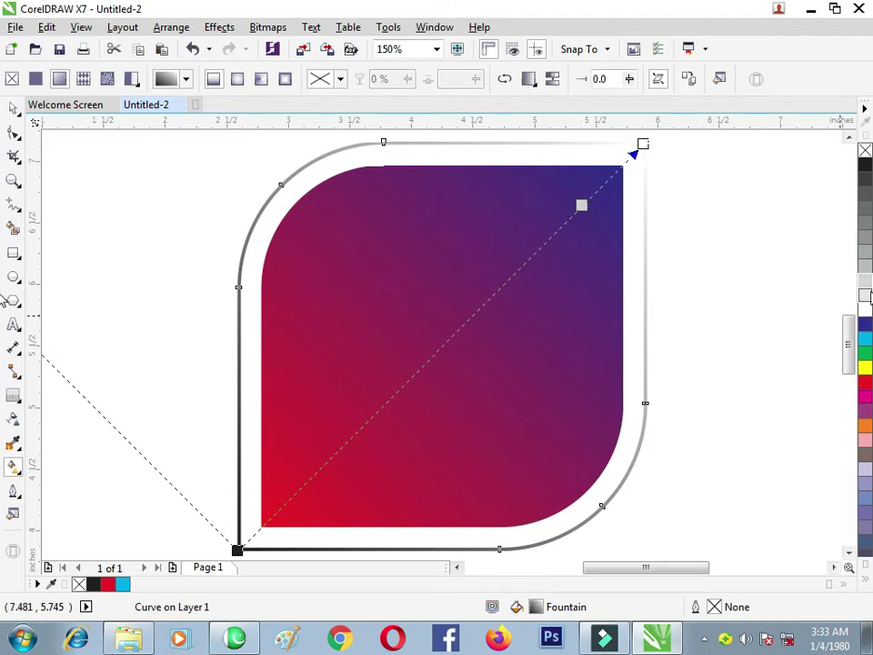
left_click_drag(866, 271, 520, 264)
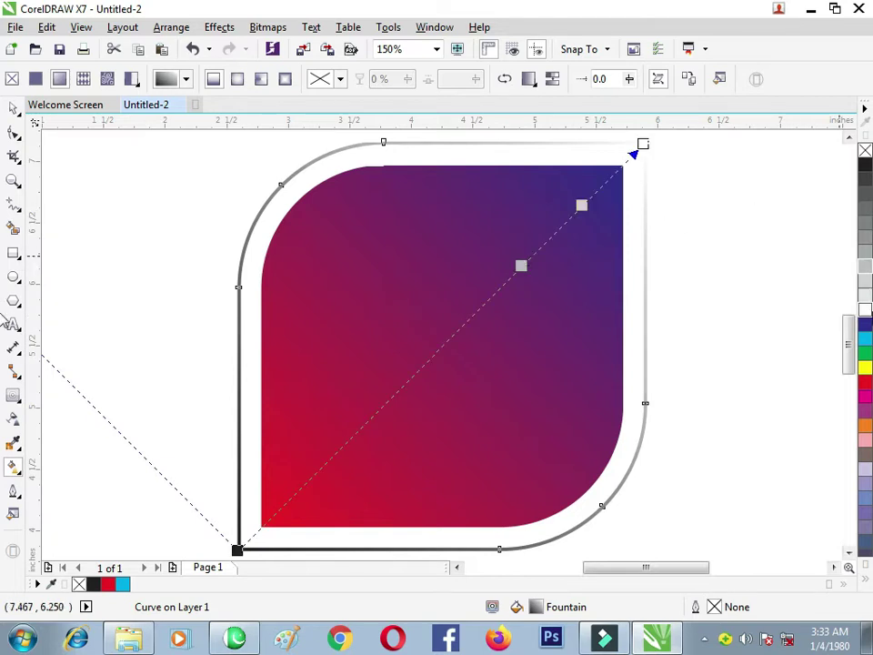
left_click_drag(865, 310, 467, 319)
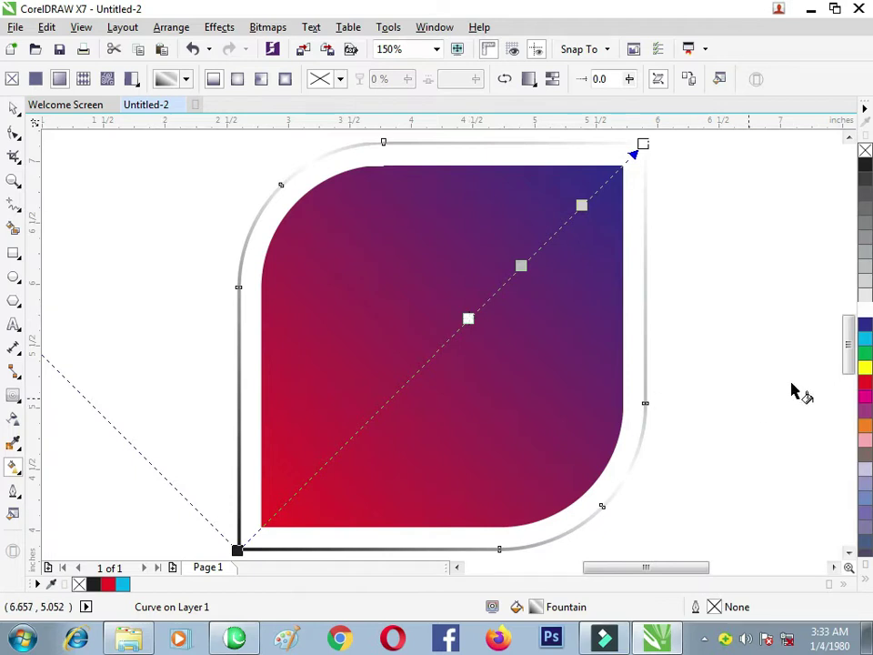
Add three light gray color stops of varying shade along the lower-left half of the frame's gradient and make its start color white
left_click_drag(812, 325, 408, 379)
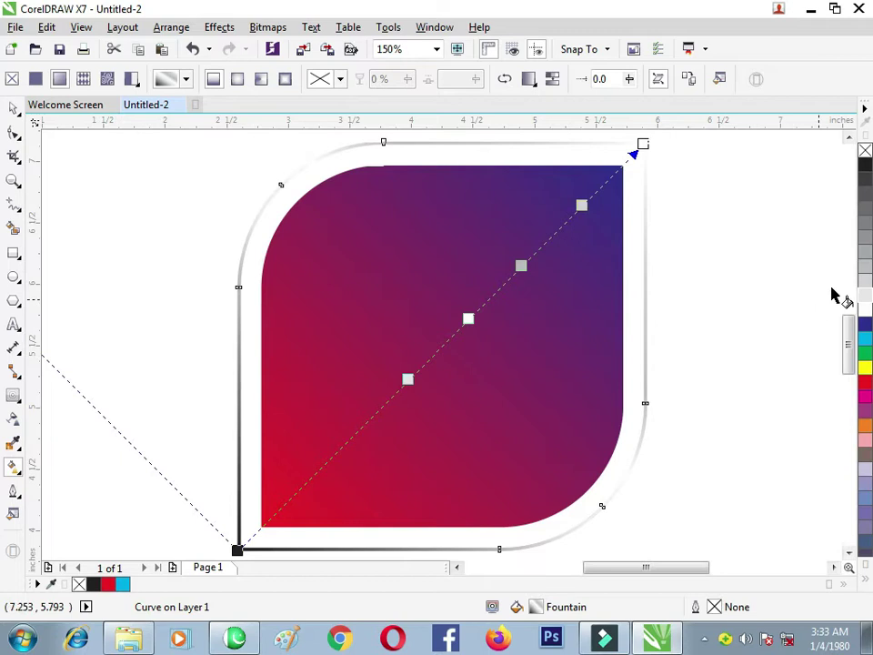
left_click_drag(865, 266, 369, 423)
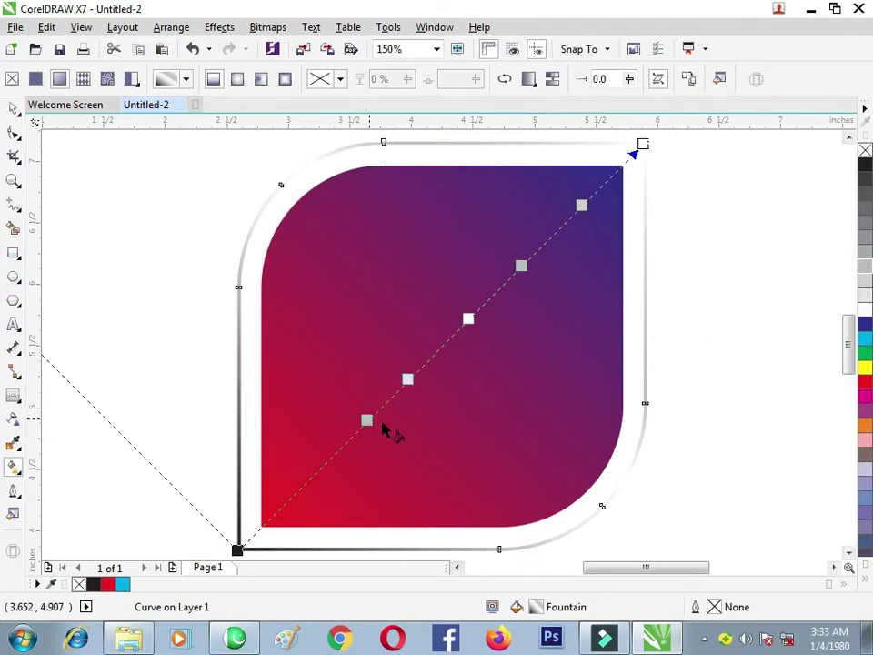
left_click_drag(865, 314, 238, 551)
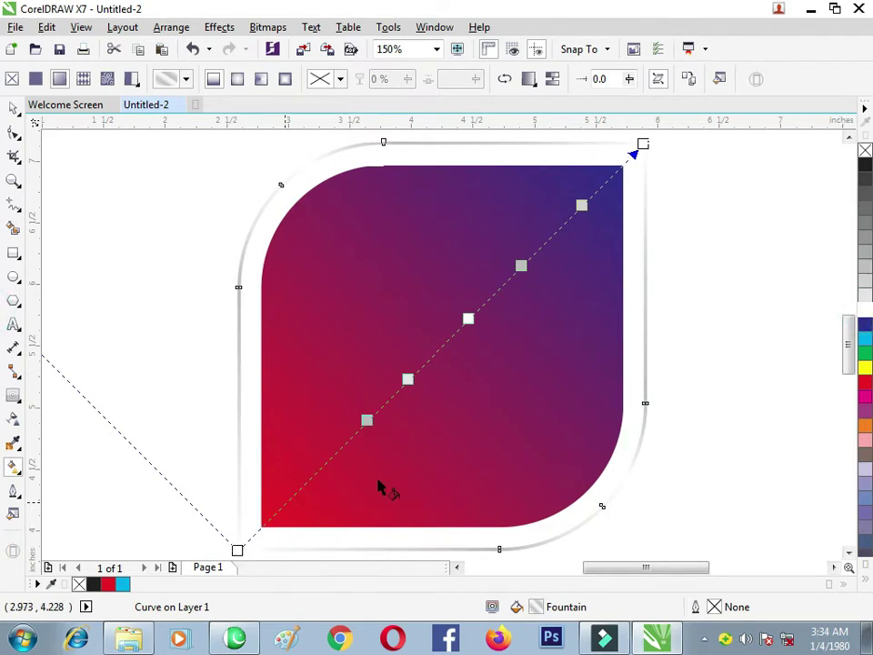
left_click_drag(865, 284, 298, 490)
left_click(694, 310)
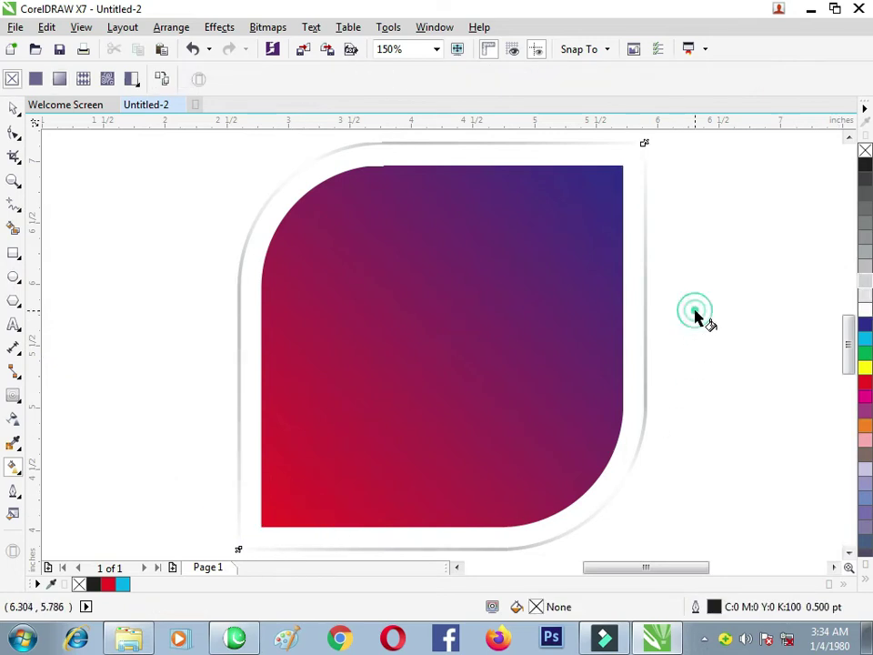
Add darker gray color stops at the middle of the frame's gradient and between the two lowest stops in its lower-left half
left_click(257, 219)
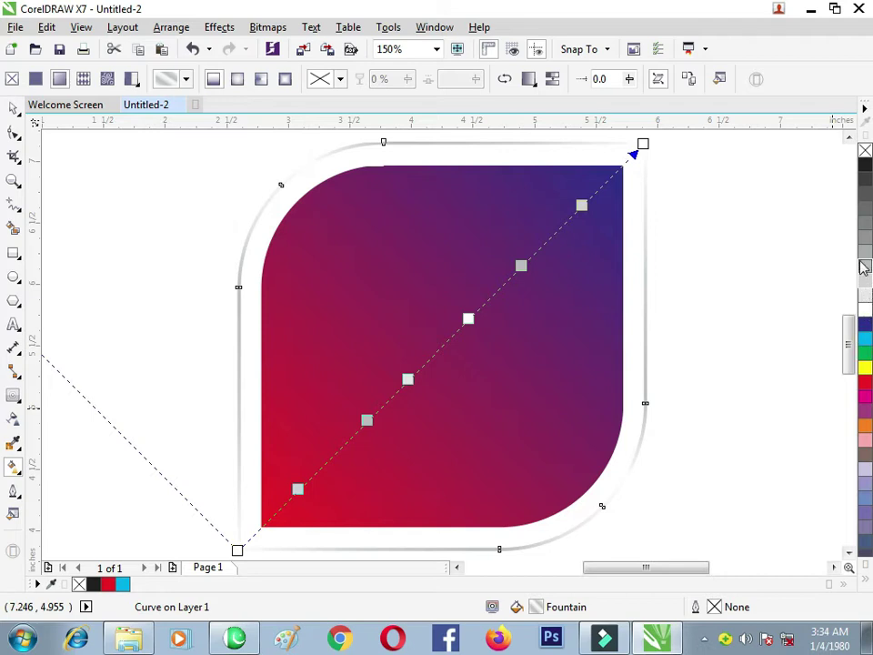
left_click_drag(869, 238, 440, 347)
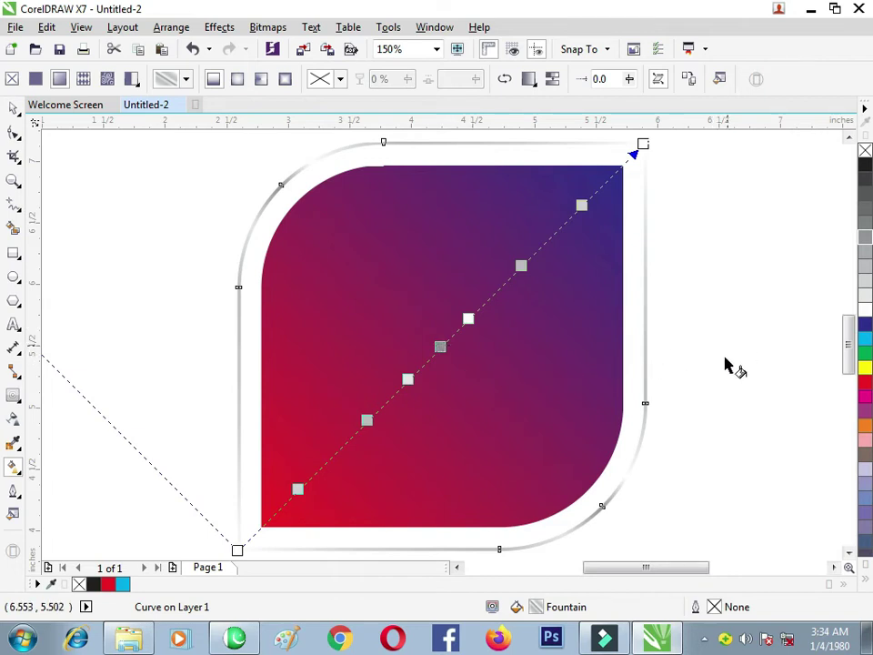
left_click_drag(869, 239, 533, 366)
left_click_drag(339, 449, 343, 457)
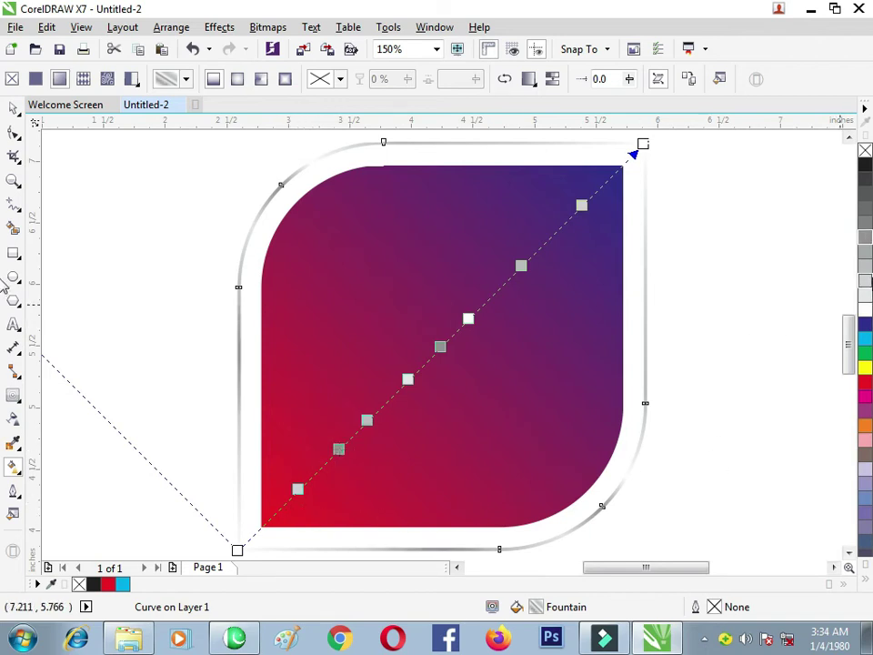
Add a medium gray color stop between the two stops nearest the upper-right end of the frame's gradient
left_click_drag(864, 245, 552, 241)
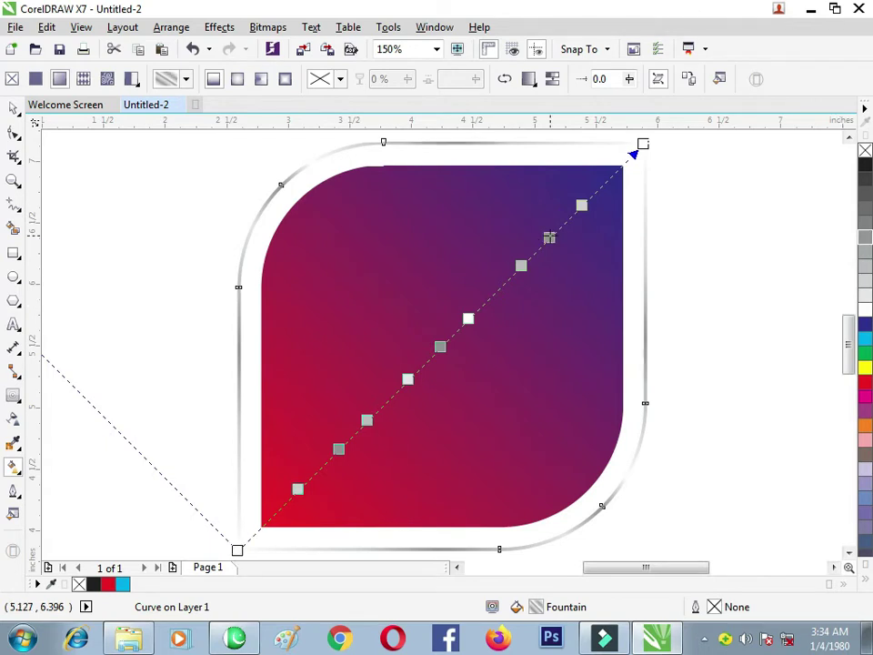
left_click(677, 264)
left_click(778, 291)
left_click(18, 107)
left_click(123, 234)
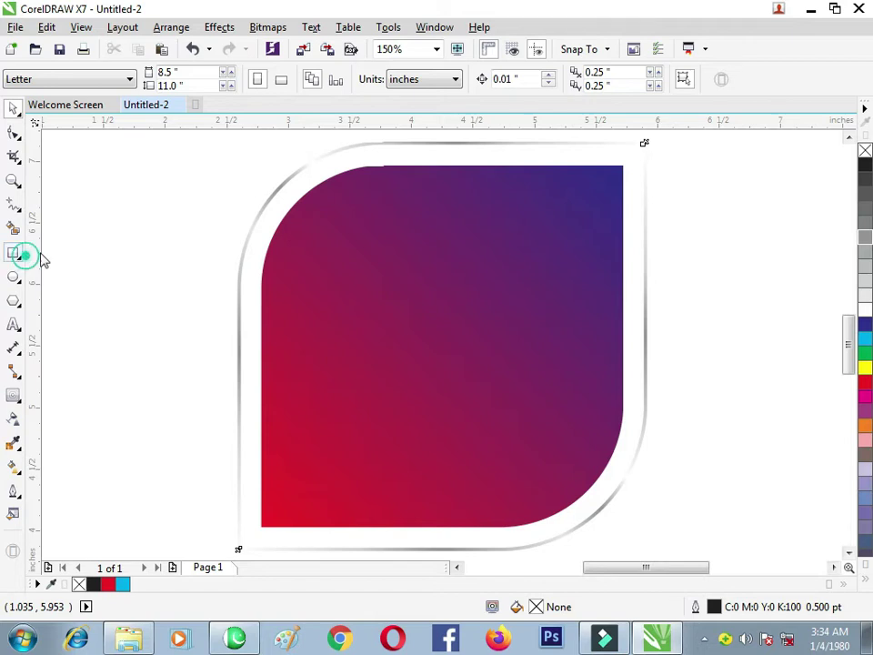
Draw a rectangle about 5.06 by 3.48 inches over the artwork and center it on the page
left_click(20, 256)
mouse_move(152, 145)
left_mouse_down()
mouse_move(255, 256)
mouse_move(691, 428)
mouse_move(775, 552)
mouse_move(776, 530)
left_mouse_up()
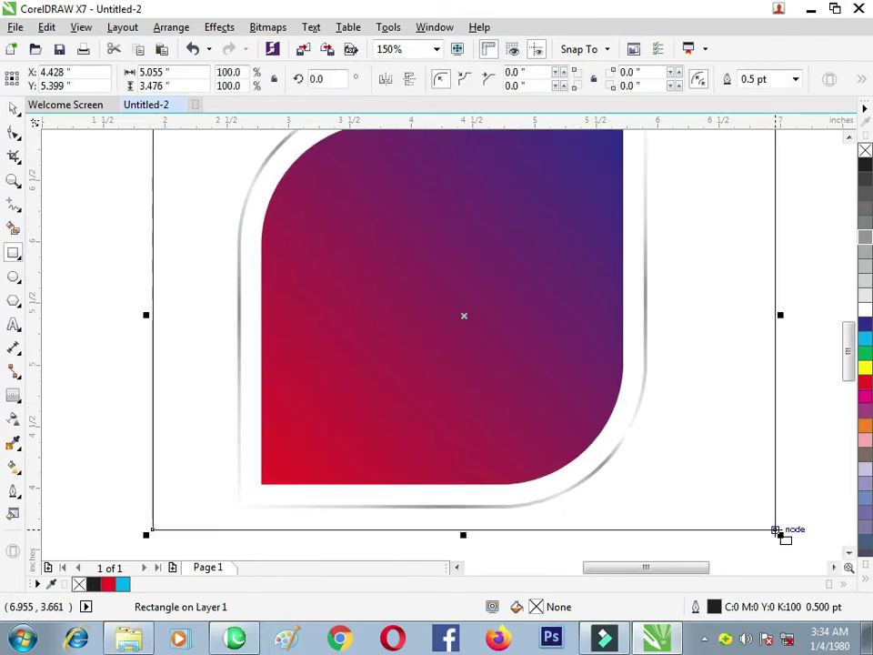
key("p")
key("shift+F2")
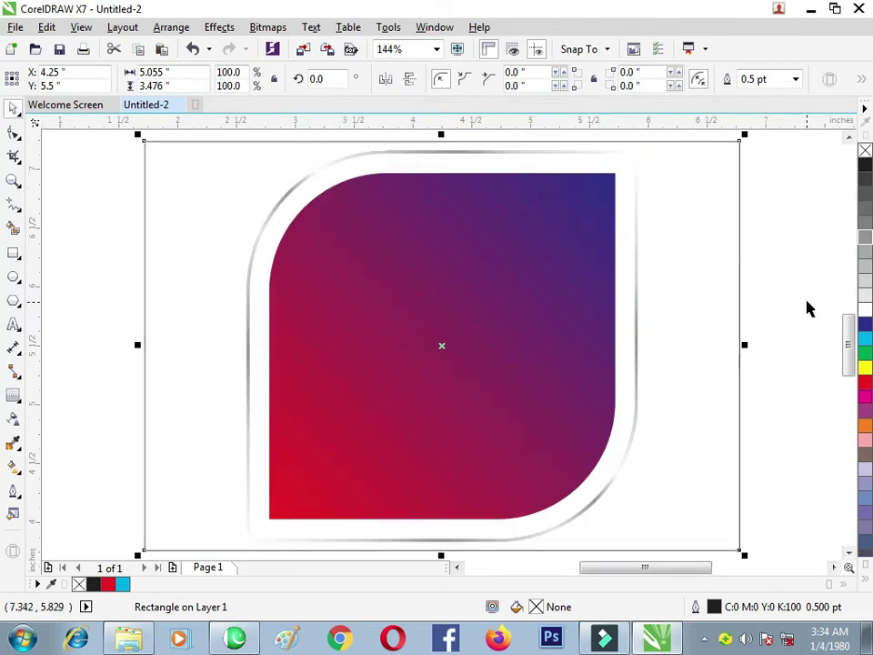
Fill the new rectangle green and send it behind the gradient shape and its frame
left_click(865, 355)
key("shift+Page_Down")
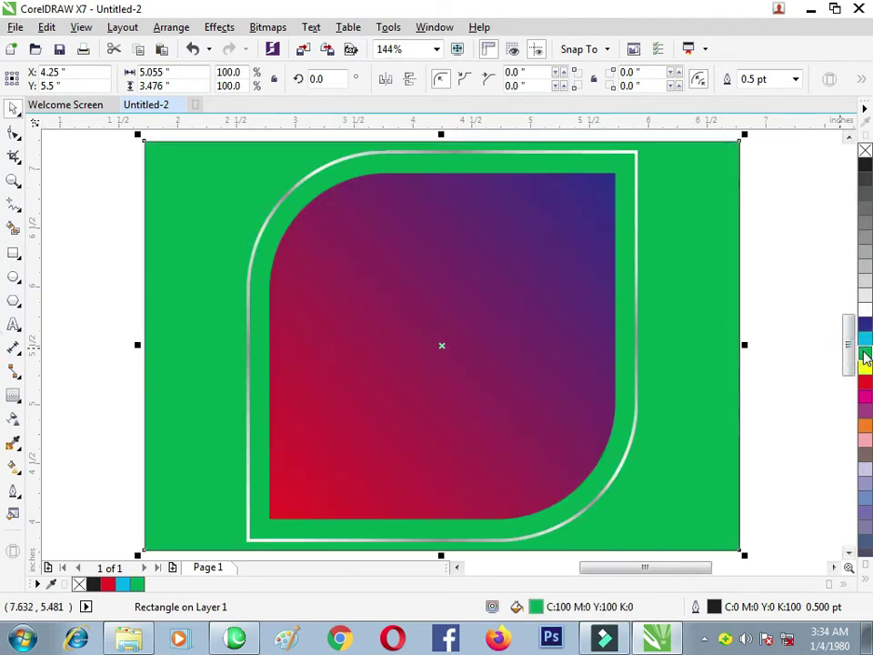
left_click(819, 244)
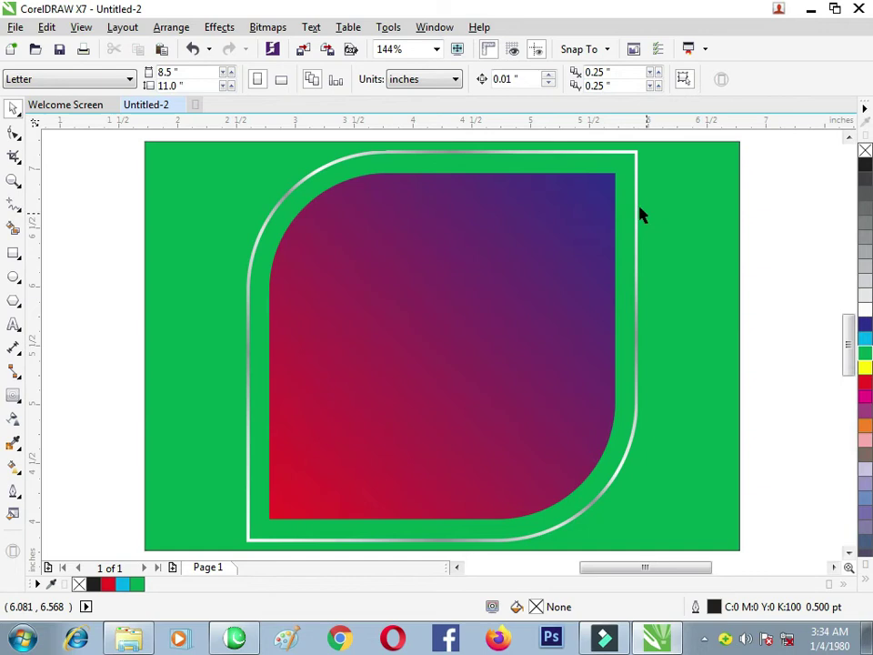
Scale the silver frame down about its center to about 3.16 inches so it sits closer to the gradient shape
left_click(634, 173)
left_click_drag(642, 147, 640, 158)
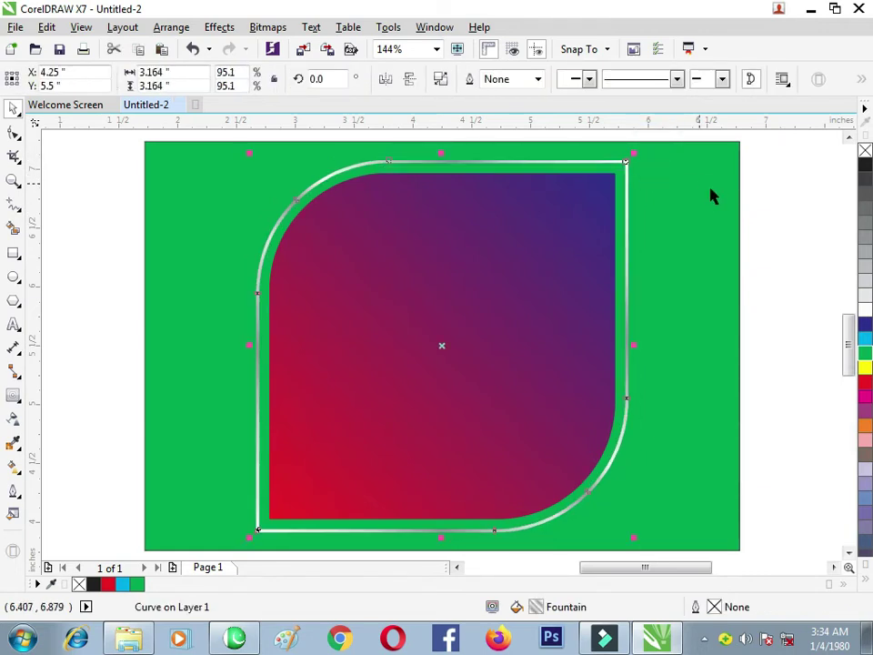
left_click(790, 214)
key("z")
left_click_drag(215, 181, 371, 244)
key("F3")
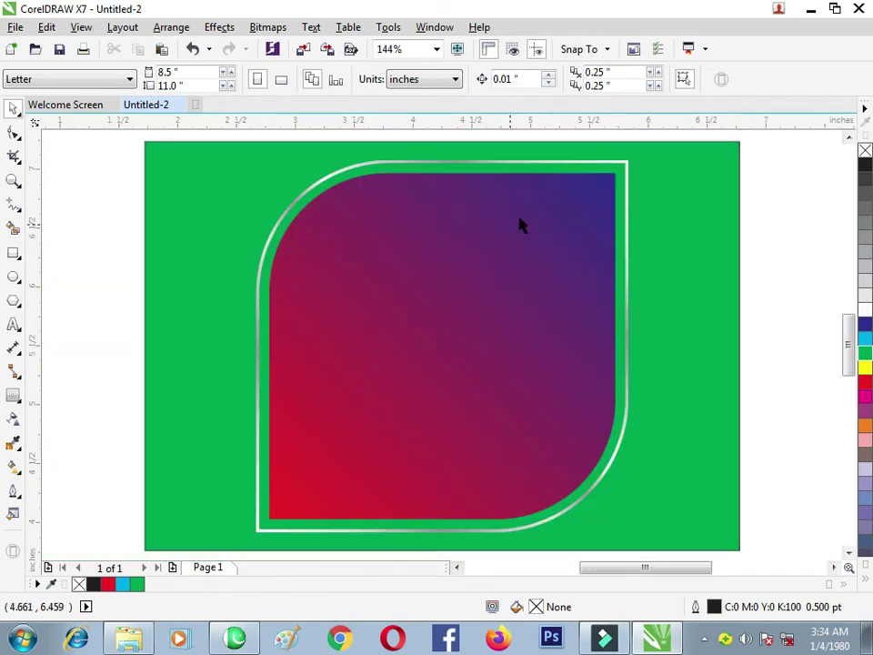
Draw a circle about 3.09 inches in diameter and move it over the upper part of the gradient shape
left_click(551, 161)
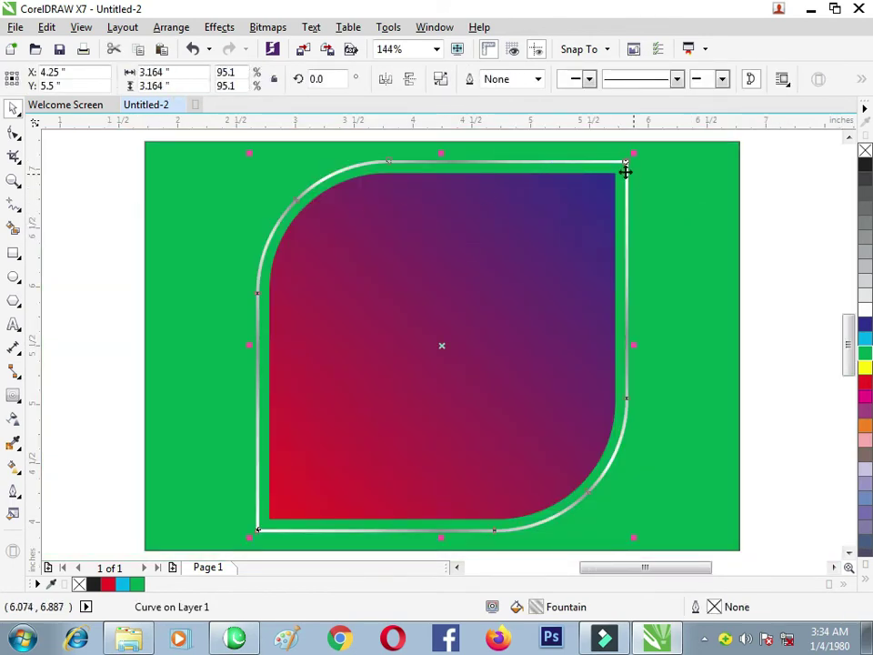
left_click(39, 171)
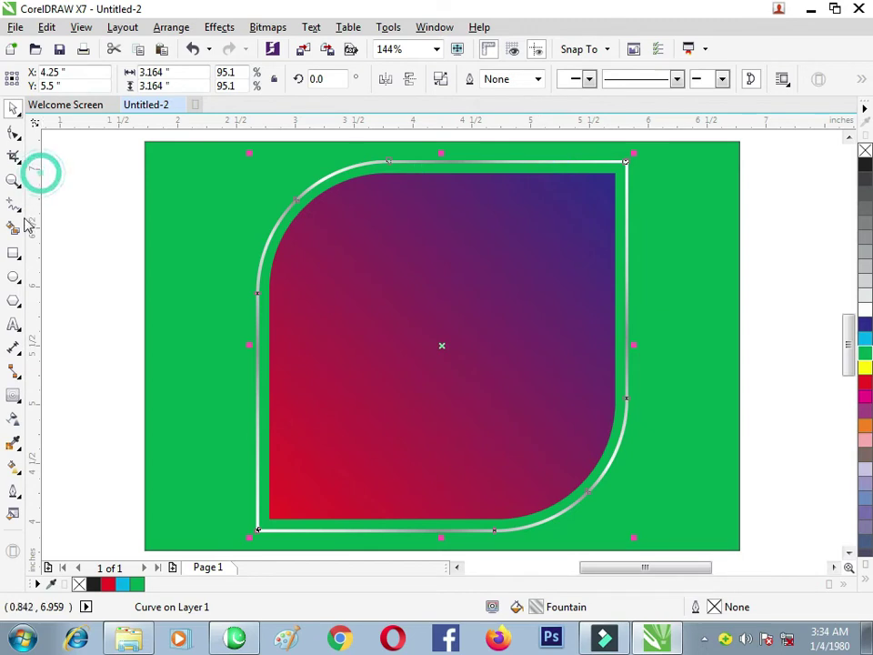
left_click(14, 278)
left_click_drag(220, 173, 585, 355)
key("space")
left_click_drag(471, 346, 498, 236)
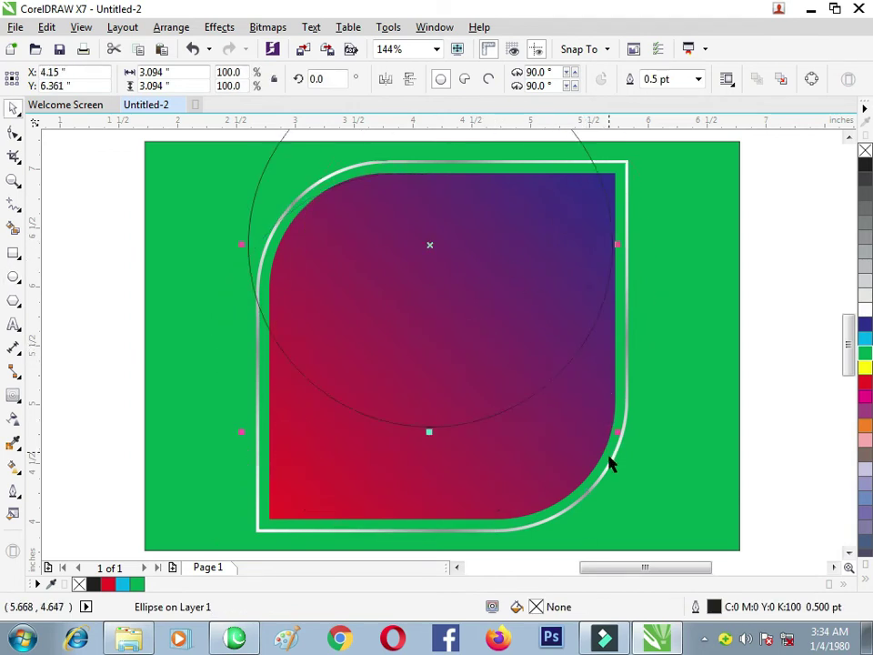
Enlarge the circle about its center to about 3.49 inches and move it slightly higher over the shape
left_click(617, 426)
left_click(496, 314)
left_click_drag(617, 434, 643, 467)
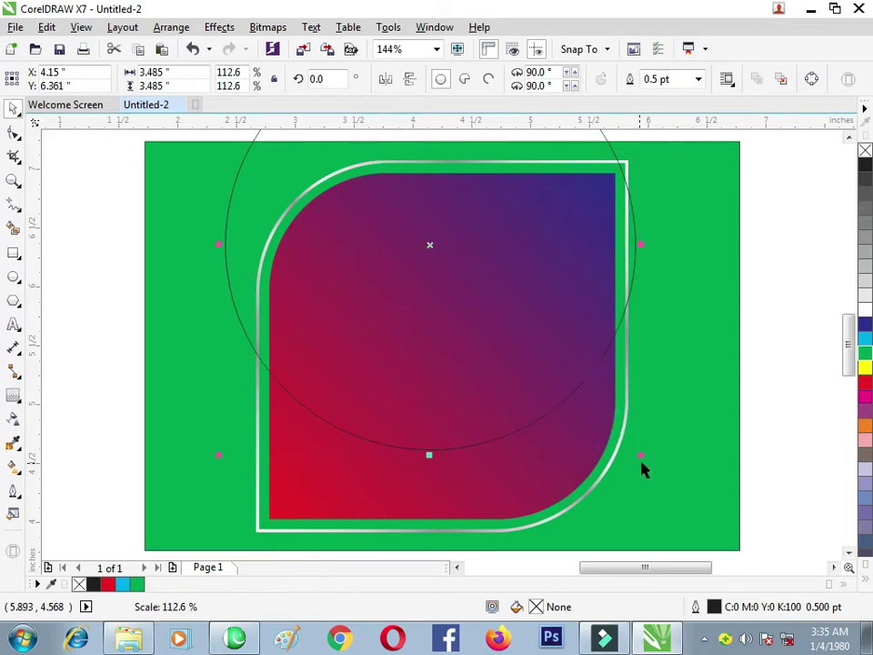
left_click_drag(548, 353, 556, 315)
left_click(90, 216)
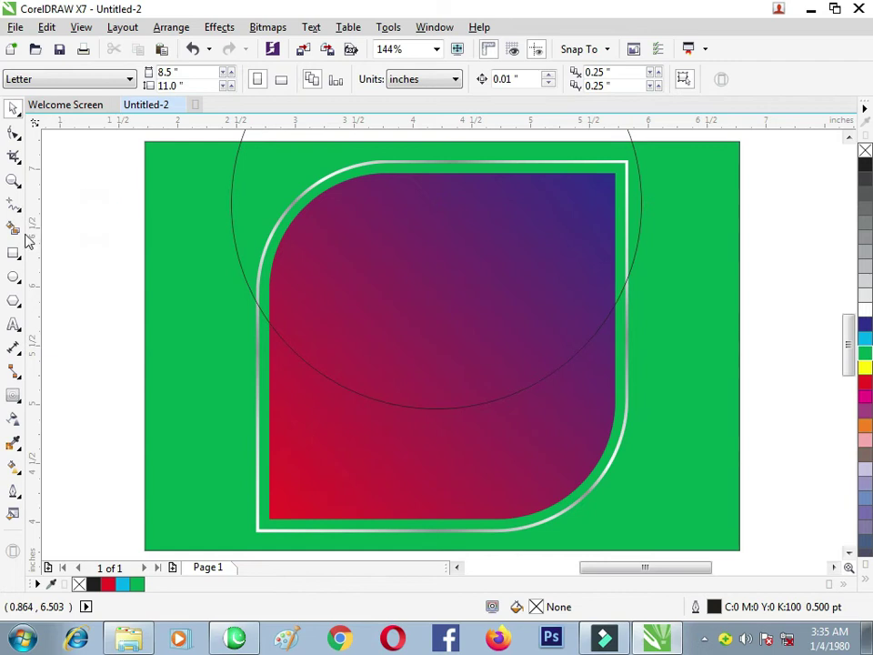
Create smart-filled shapes from the gradient area and the frame gap lying below the circle's arc
left_click(16, 228)
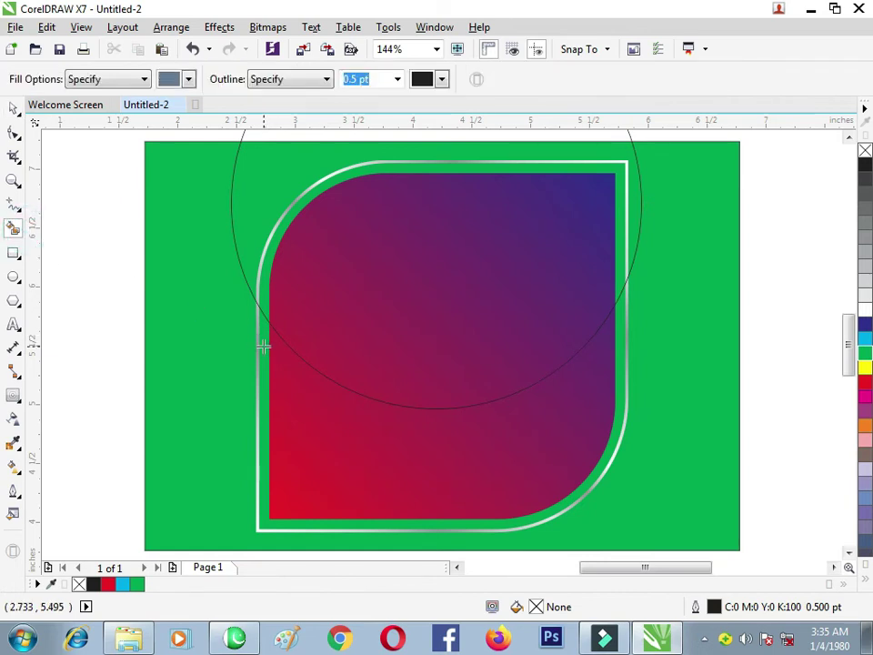
left_click(262, 345)
left_click(272, 377)
key("space")
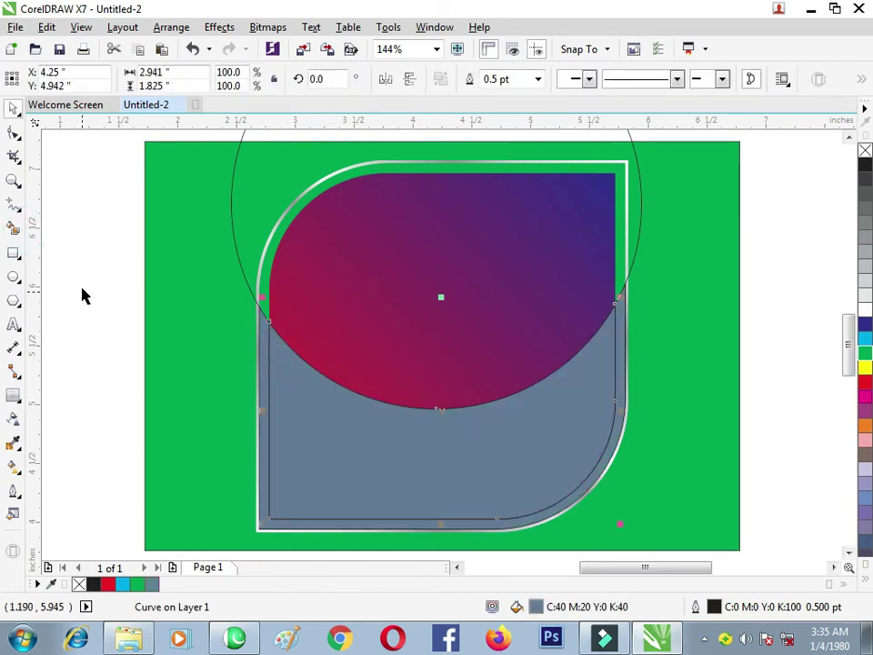
Weld the two smart-filled areas into a single white shape without an outline
left_click(80, 291)
left_click_drag(92, 269, 792, 544)
left_click(865, 310)
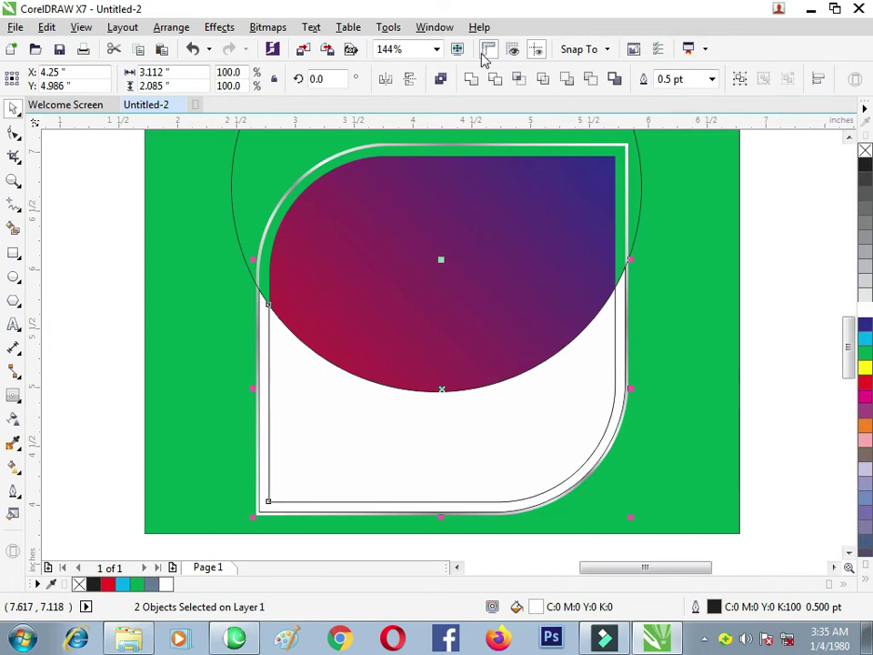
left_click(471, 78)
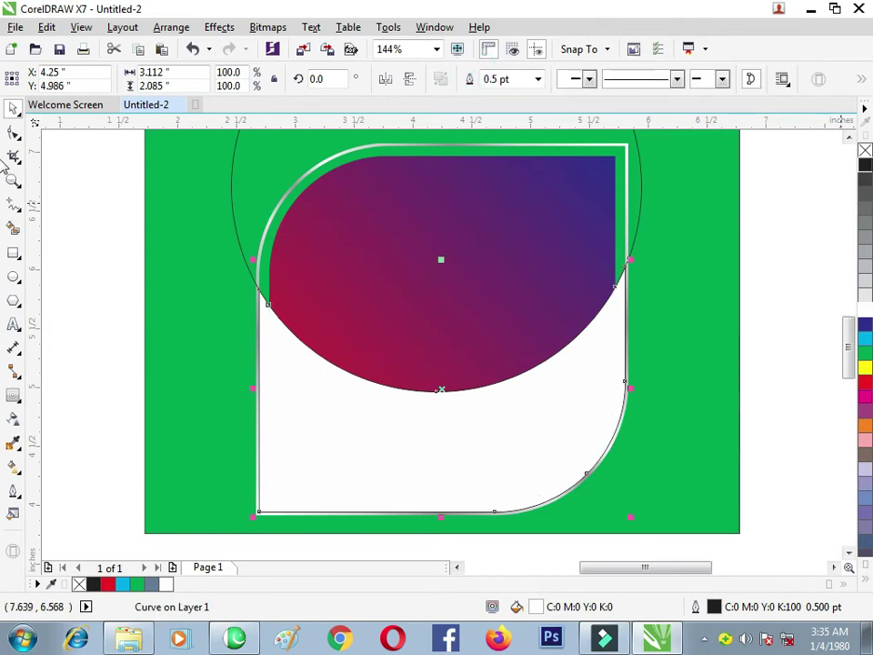
left_click(790, 258)
left_click(438, 260)
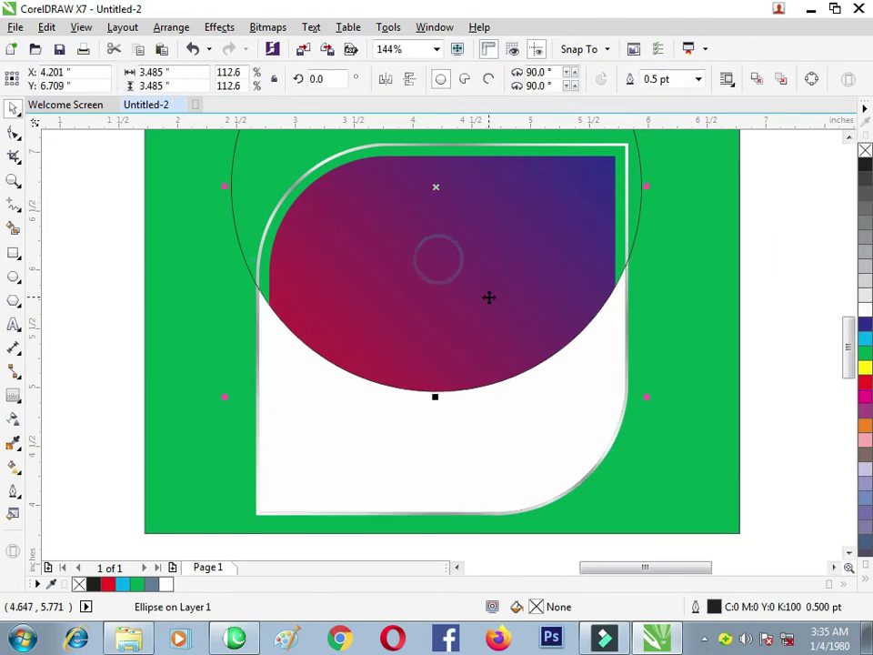
right_click(489, 298)
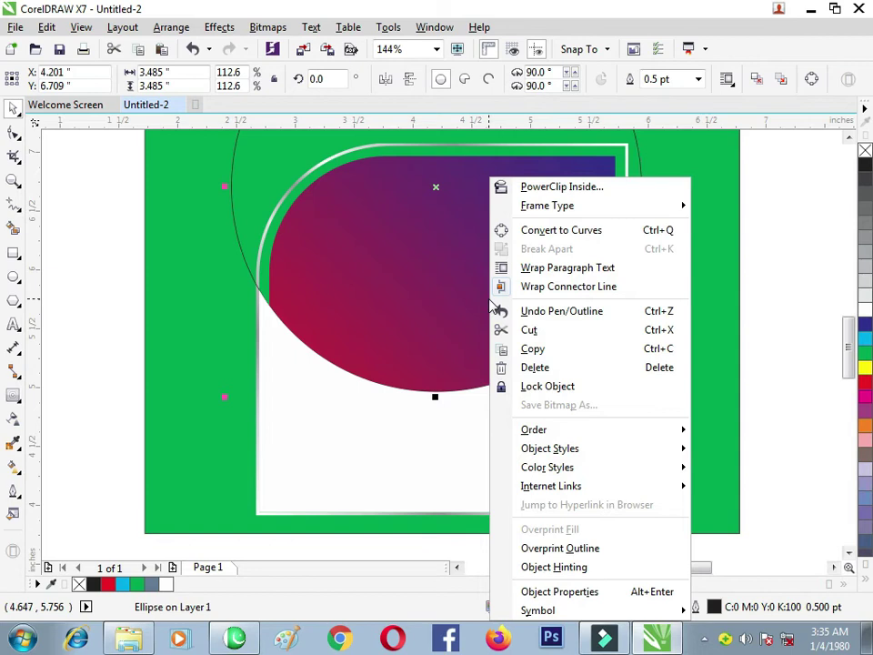
left_click(549, 386)
key("ctrl+z")
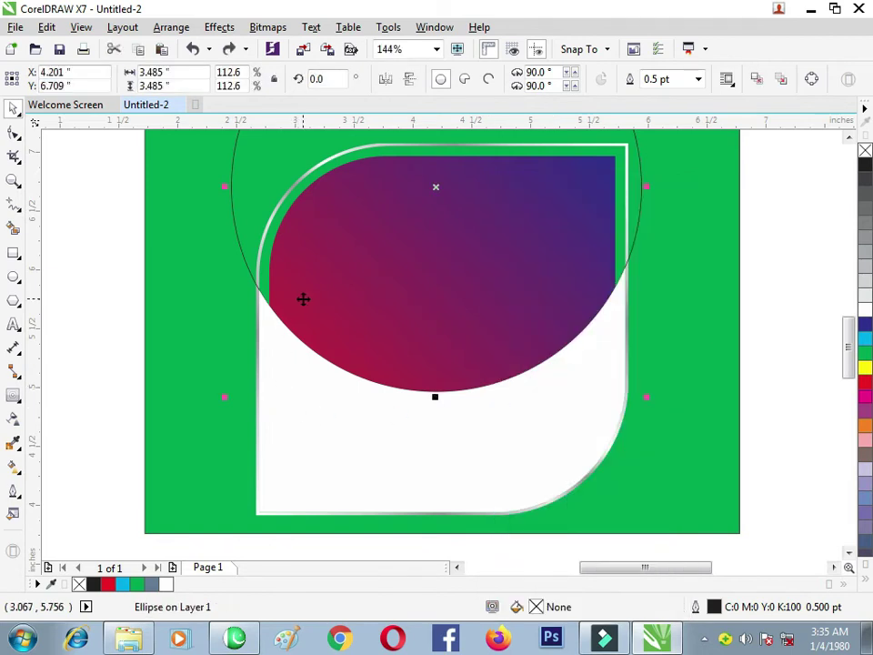
Move the large circle aside and delete it
left_click(769, 297)
left_click_drag(624, 214, 701, 215)
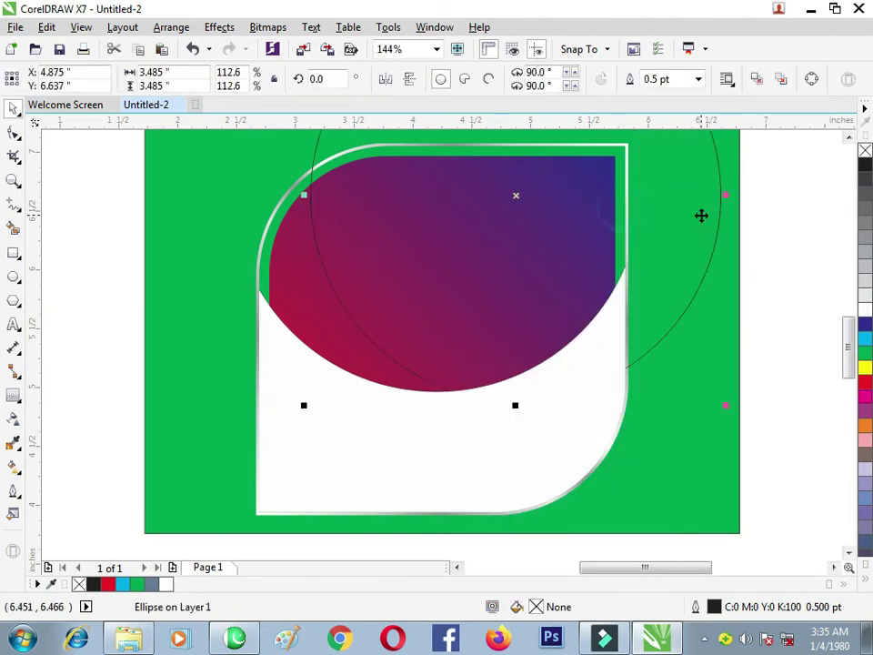
right_click(665, 262)
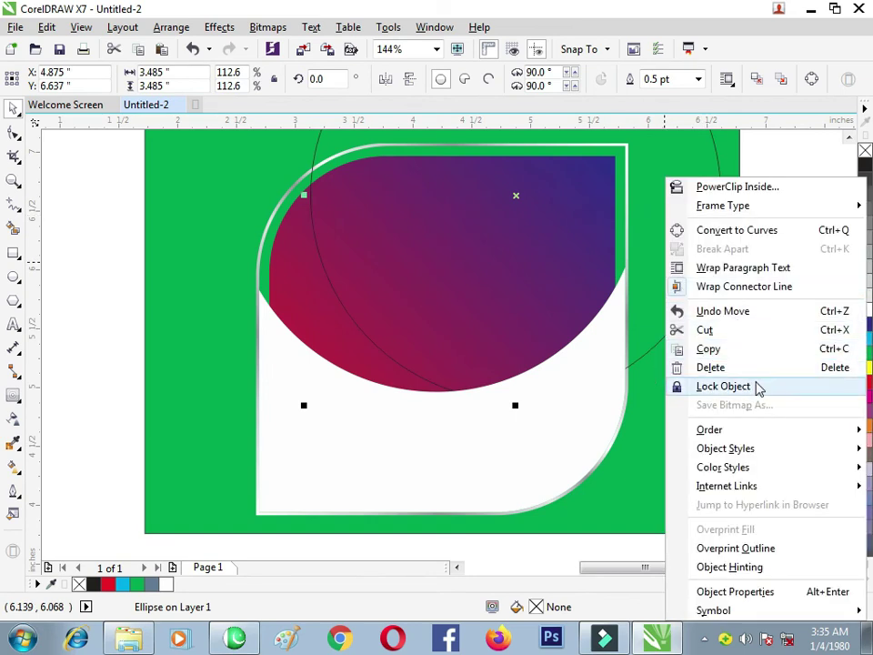
left_click(757, 382)
left_click(777, 368)
Apply a vertical linear transparency to the white shape, fading out toward its lower edge, and shift the midpoint upward
left_click(499, 426)
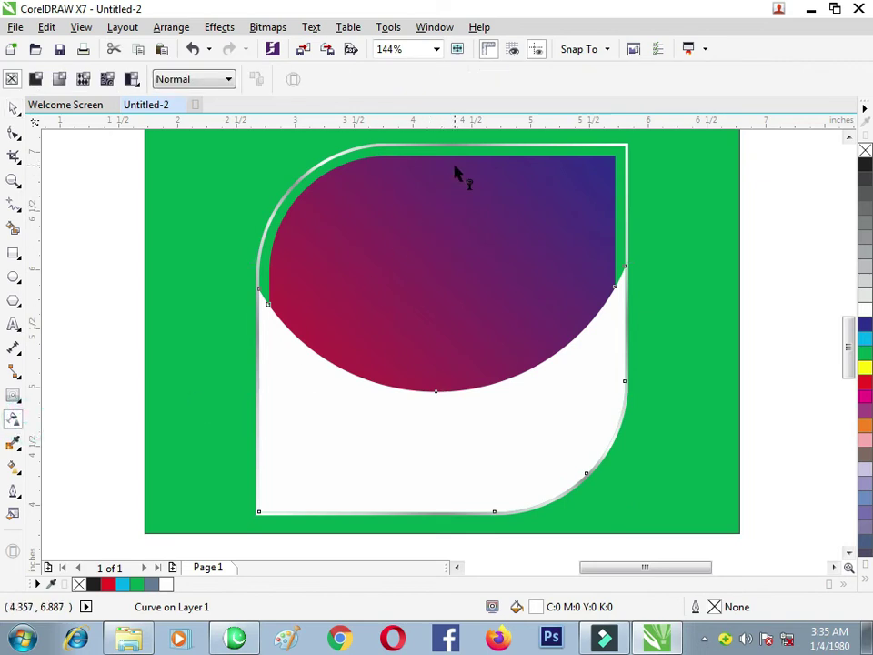
left_click_drag(463, 134, 437, 528)
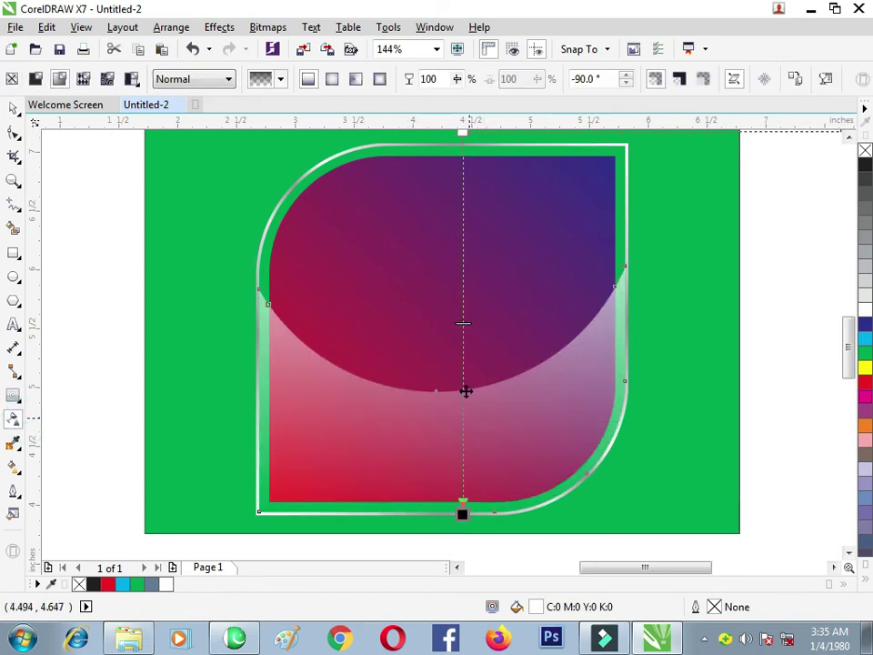
left_click(463, 323)
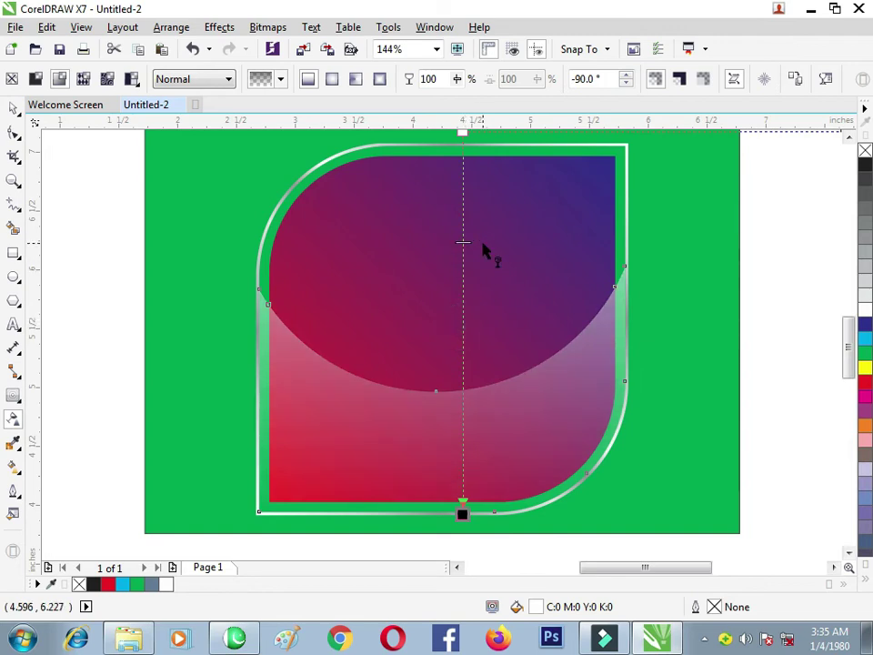
left_click_drag(462, 242, 463, 209)
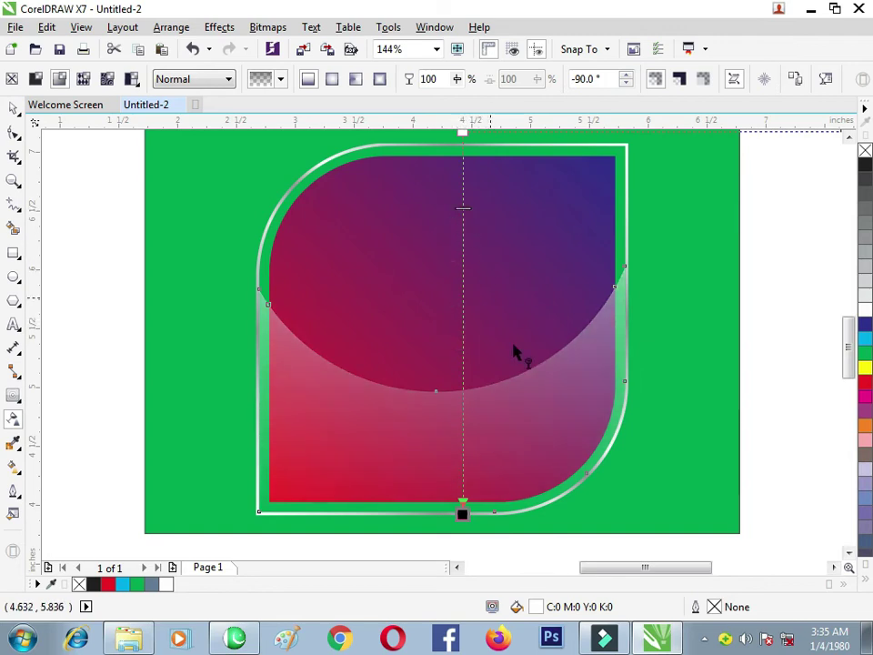
key("space")
left_click(788, 322)
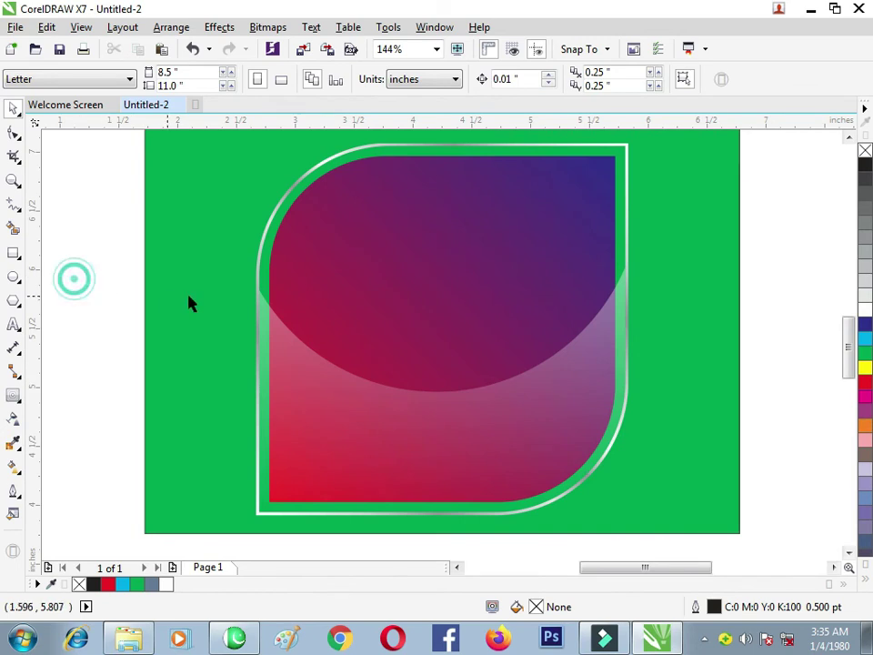
left_click(189, 304)
left_click(765, 368)
scroll(775, 364, "up", 1)
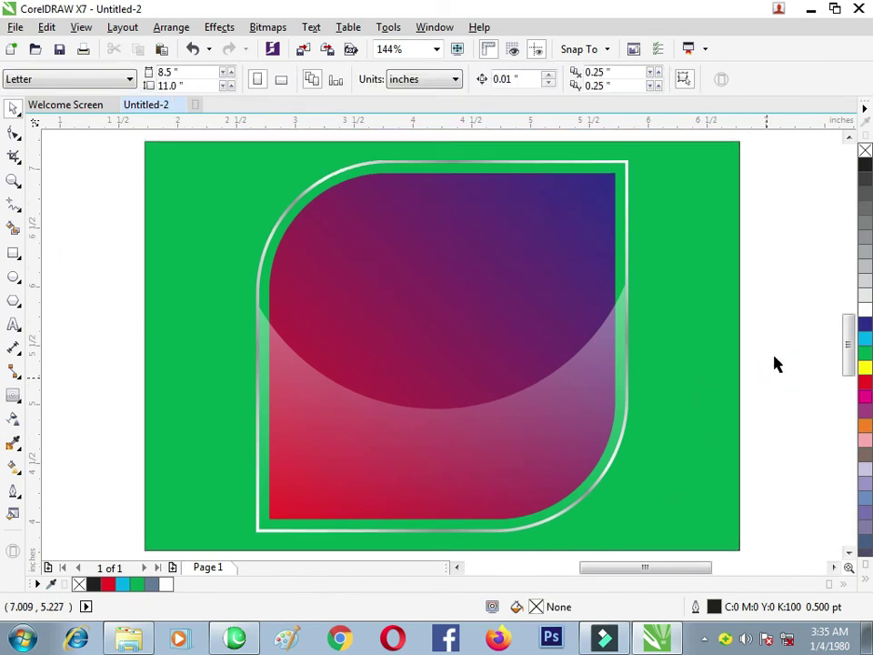
Select the gradient shape, glossy overlay and frame together and place a horizontally mirrored copy against their left side
left_click(553, 261)
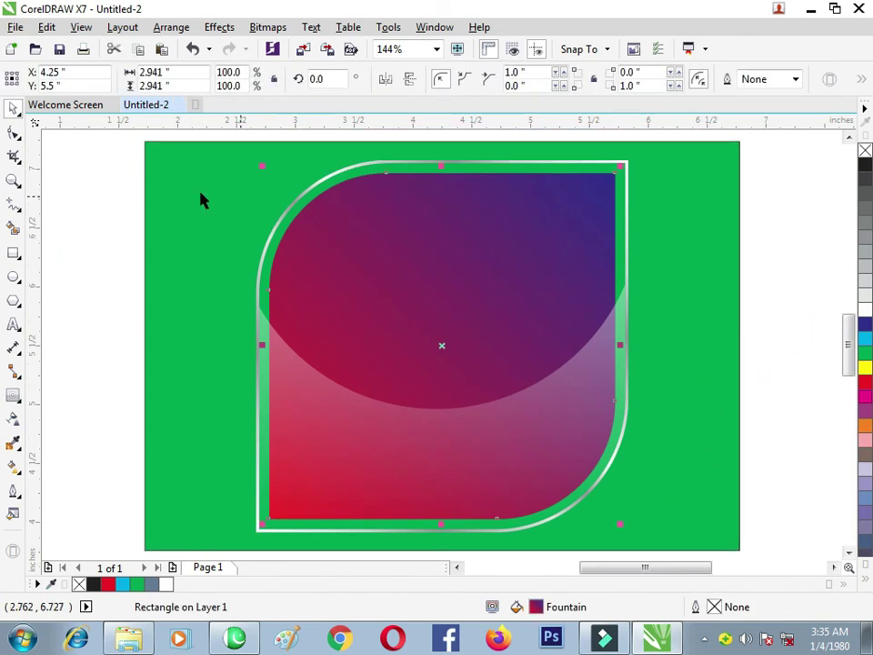
left_click_drag(113, 152, 655, 526)
scroll(535, 241, "up", 1)
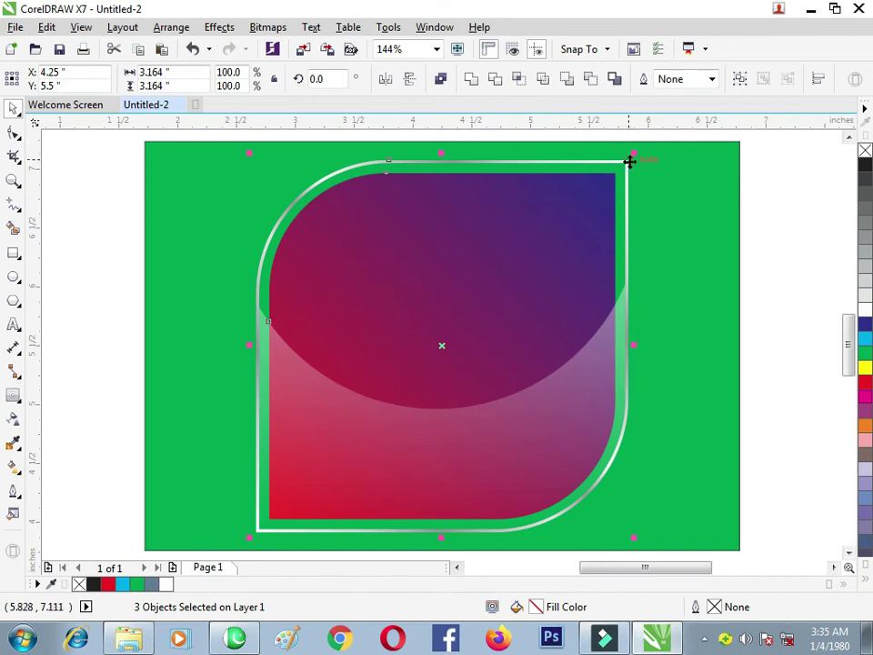
left_click_drag(600, 214, 593, 269)
key("ctrl+z")
left_click_drag(633, 347, 167, 357)
key("F4")
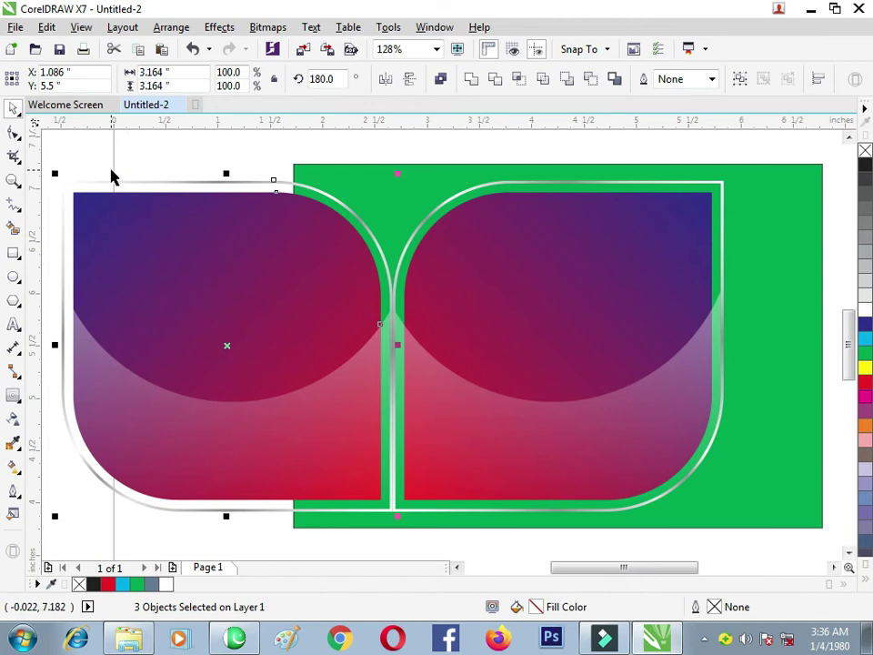
Mirror a copy of both petals downward to form four petals, and move the whole arrangement down and to the right
scroll(156, 189, "down", 3)
left_click_drag(84, 160, 435, 364)
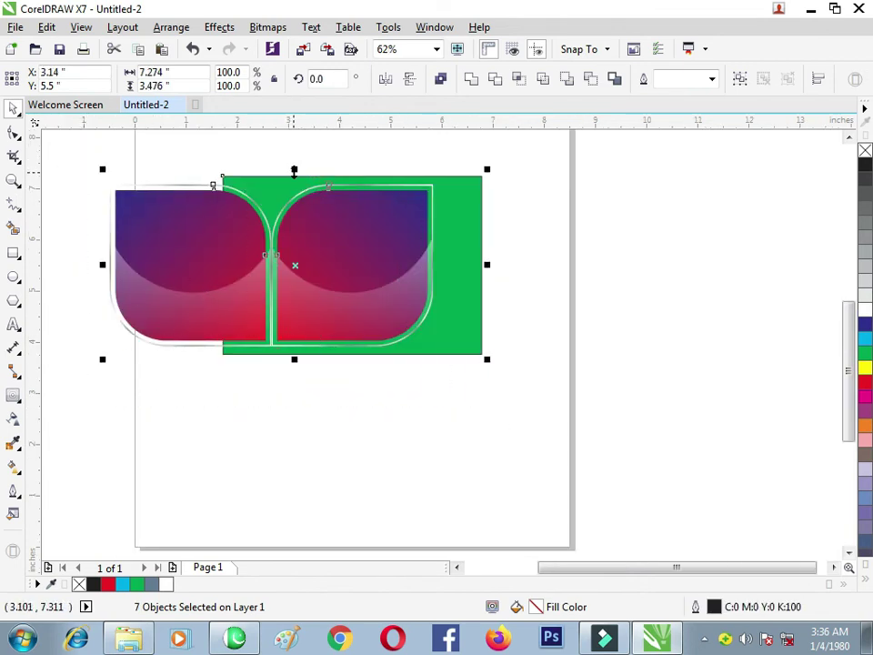
left_click_drag(89, 173, 472, 379)
left_click_drag(268, 174, 273, 409)
left_click_drag(58, 176, 442, 499)
left_click_drag(366, 428, 420, 461)
Delete the green background rectangle and group all the objects of the four petals
left_click(664, 322)
left_click(396, 207)
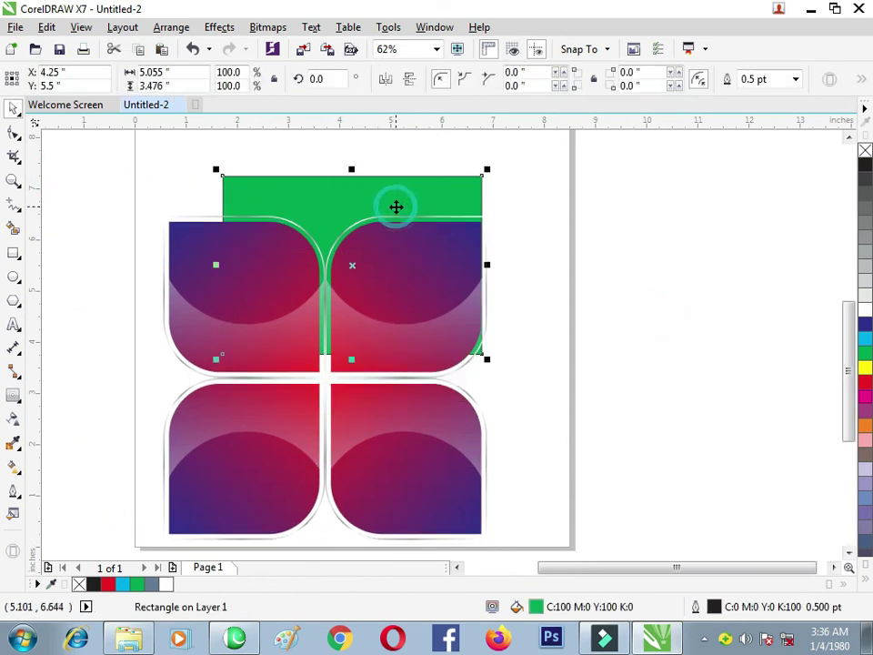
key("Delete")
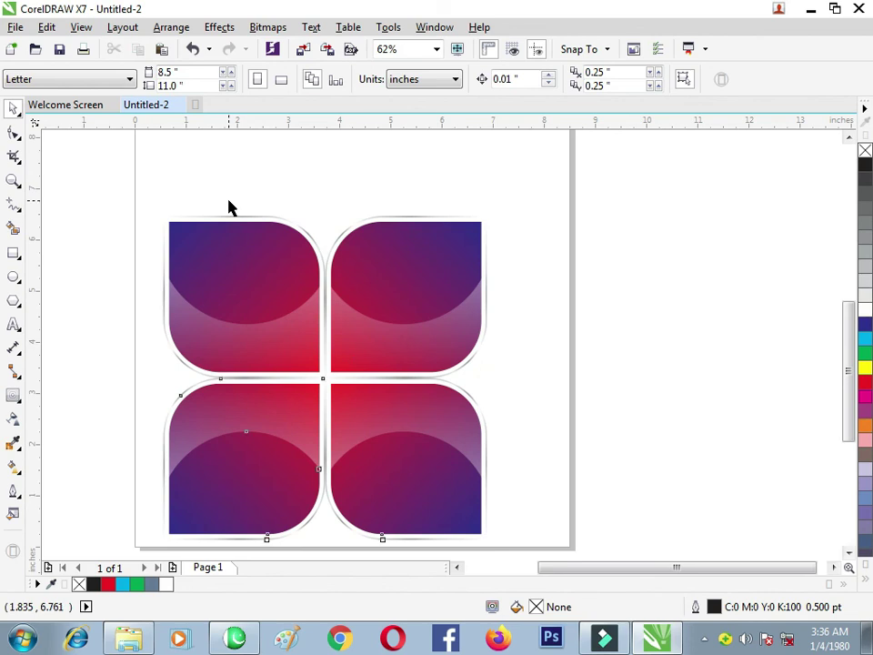
key("ctrl+a")
key("ctrl+g")
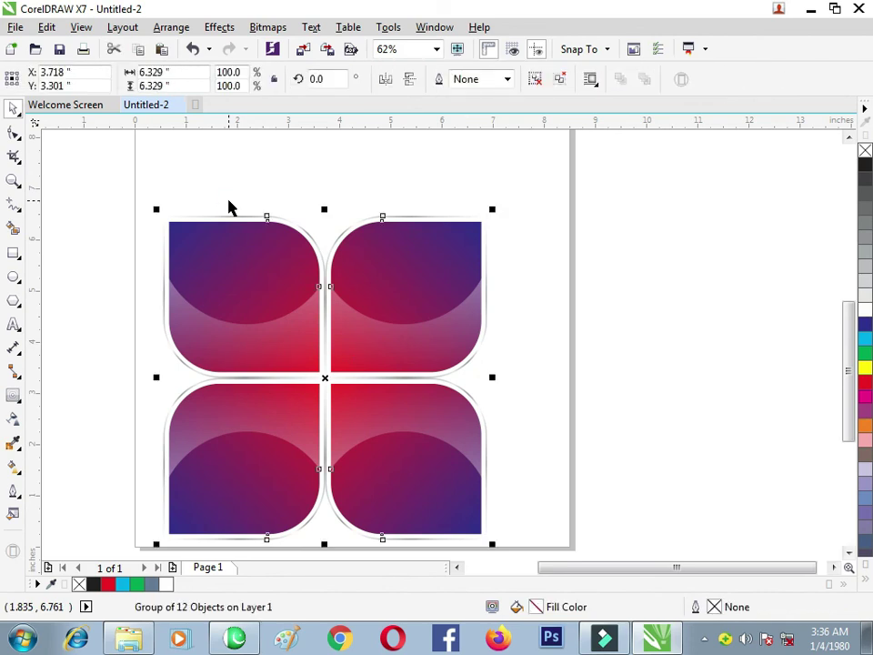
Center the grouped four-petal emblem on the page
key("p")
key("shift+F2")
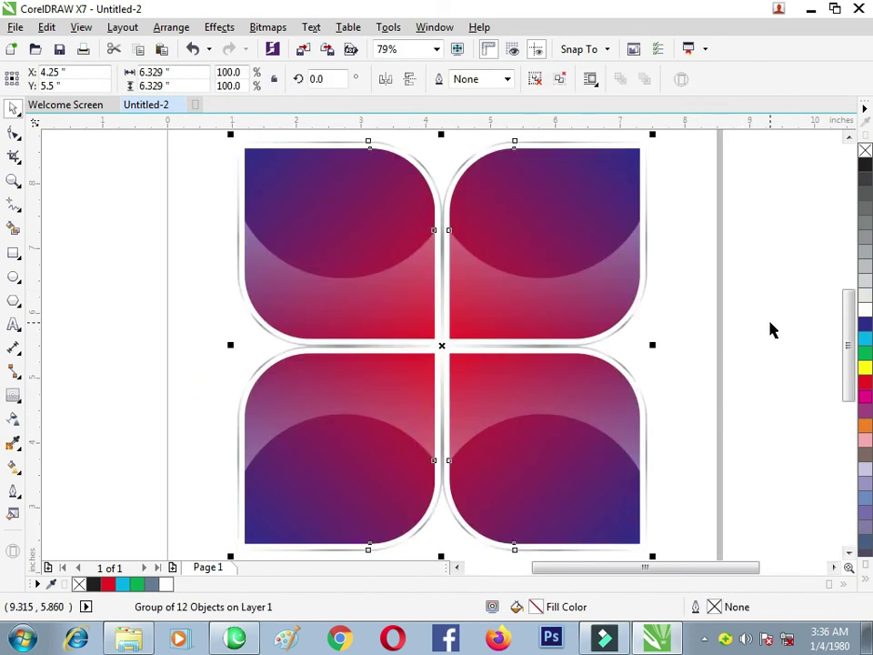
left_click(744, 310)
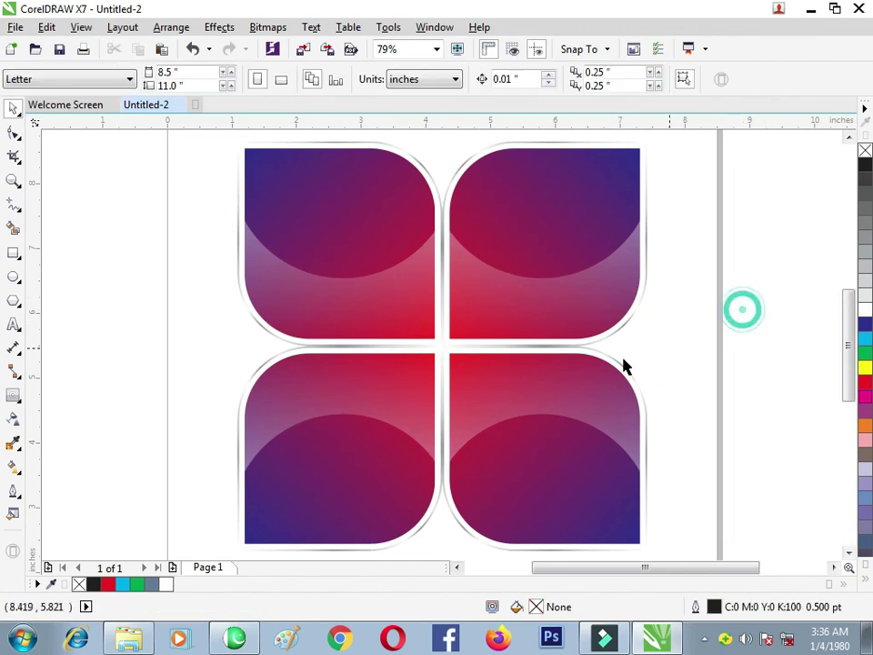
Draw a background rectangle about 7.9 by 6.8 inches around the petals and center it on the page
left_click(13, 253)
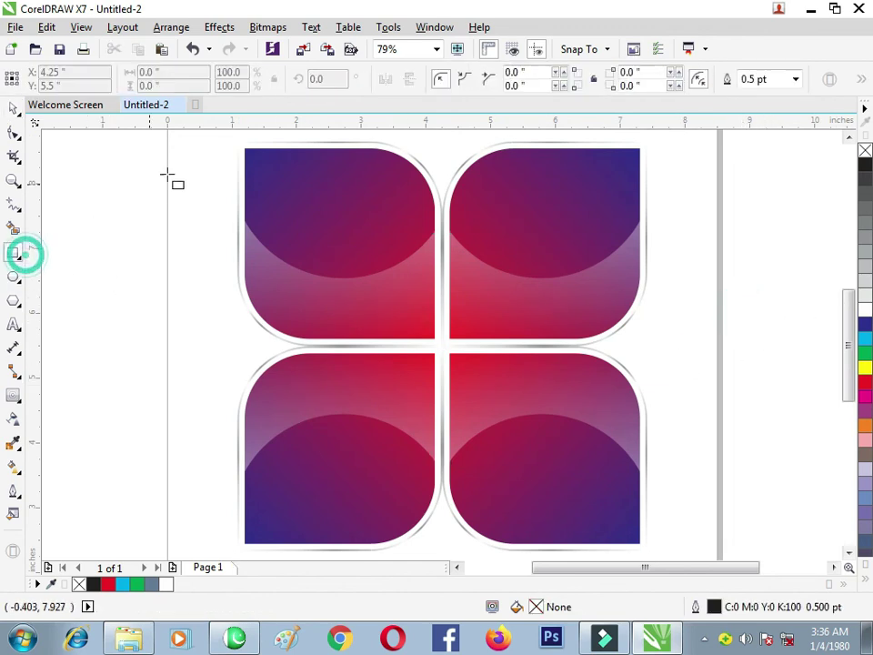
left_click_drag(201, 138, 714, 512)
key("p")
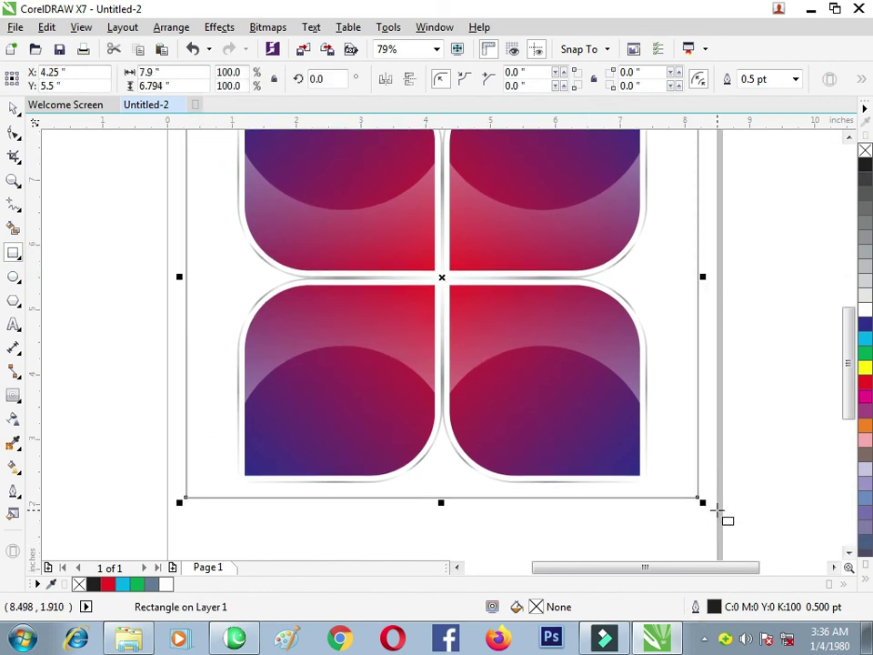
key("shift+F2")
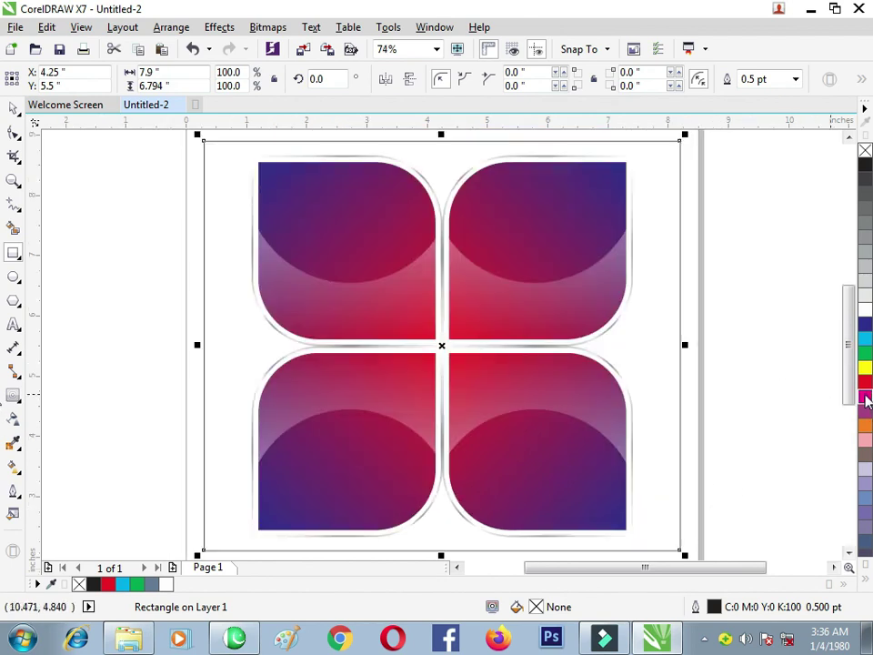
Try magenta and 60% black as solid fills for the background rectangle behind the petals
left_click(865, 398)
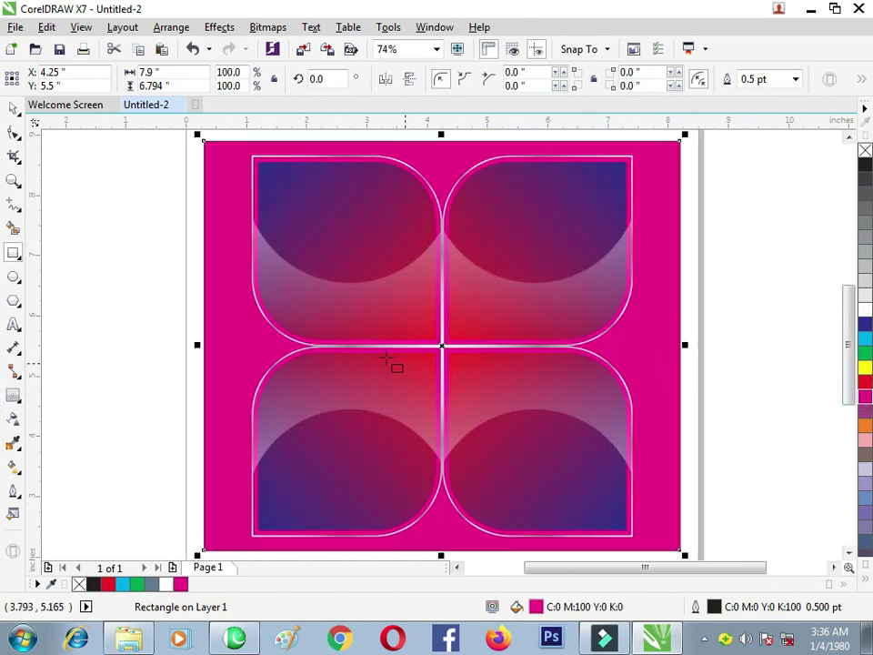
left_click(121, 225)
key("space")
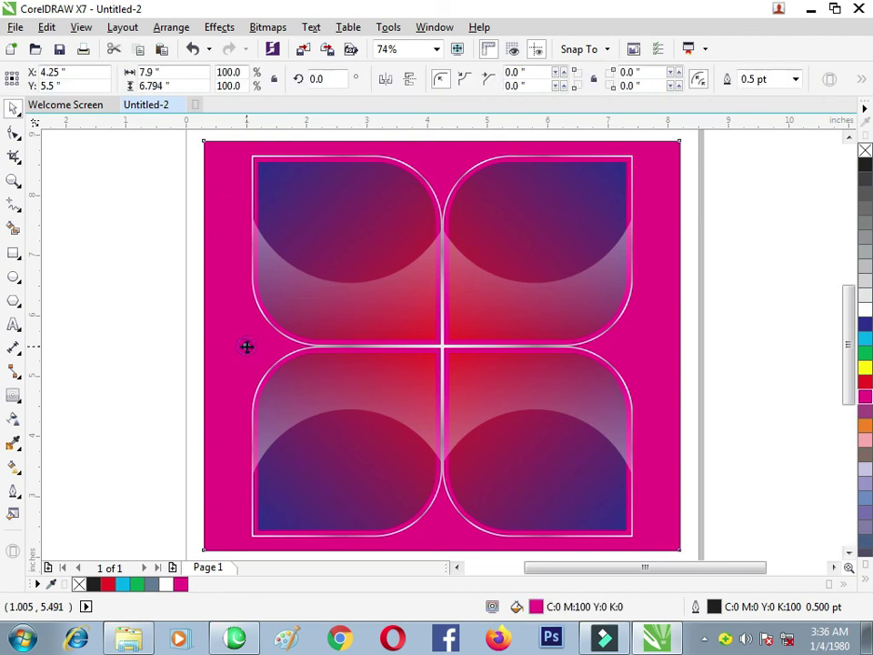
left_click(247, 345)
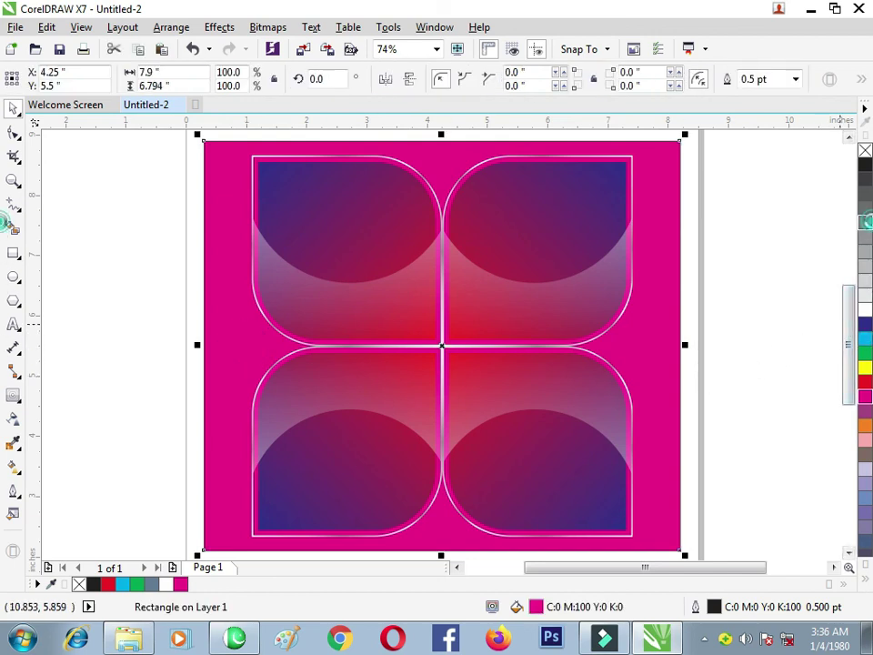
left_click(865, 221)
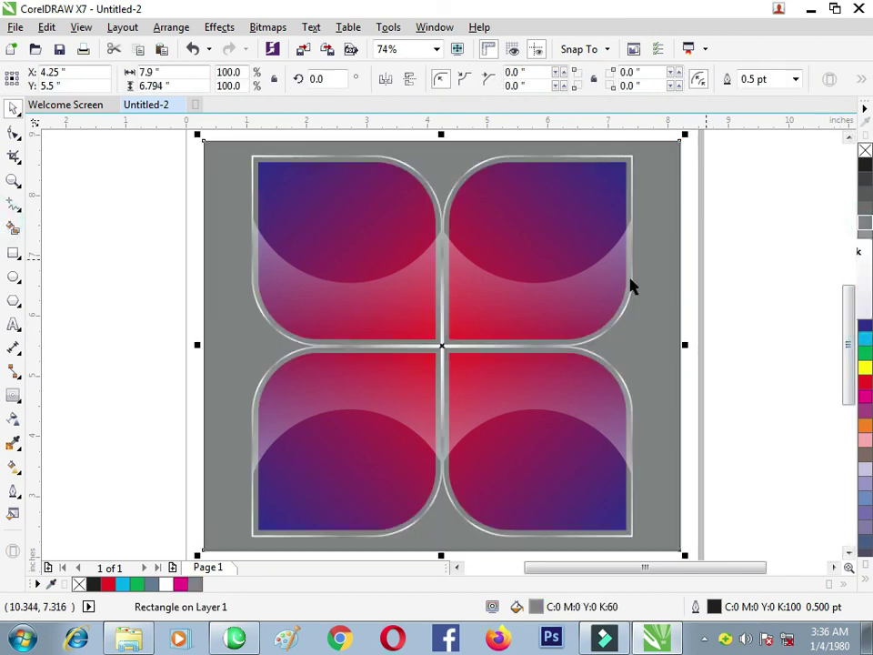
left_click(153, 343)
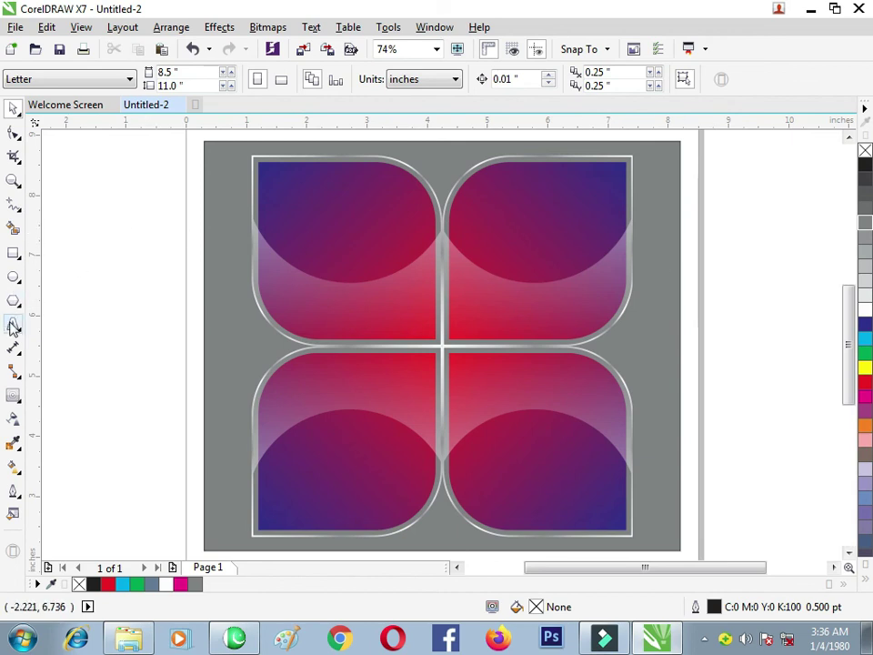
Apply a gray-to-white fountain fill diagonally across the background rectangle and switch it to the elliptical type
left_click(15, 467)
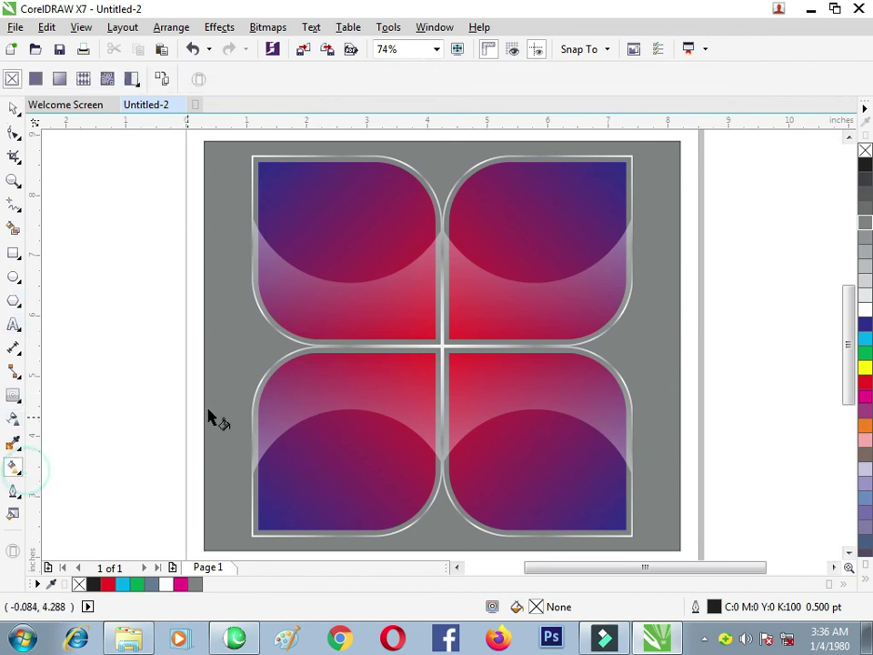
left_click(244, 358)
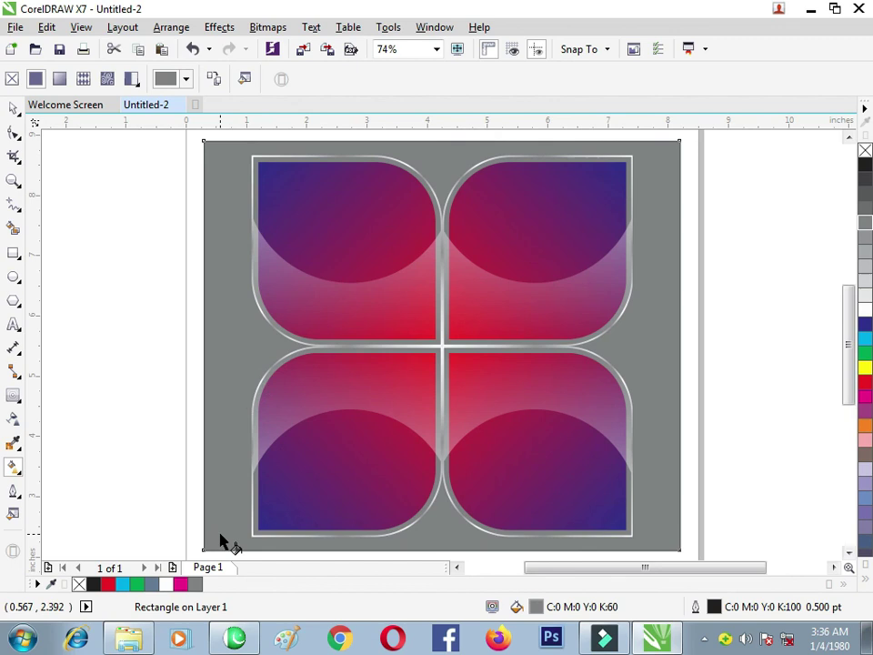
left_click_drag(257, 503, 631, 185)
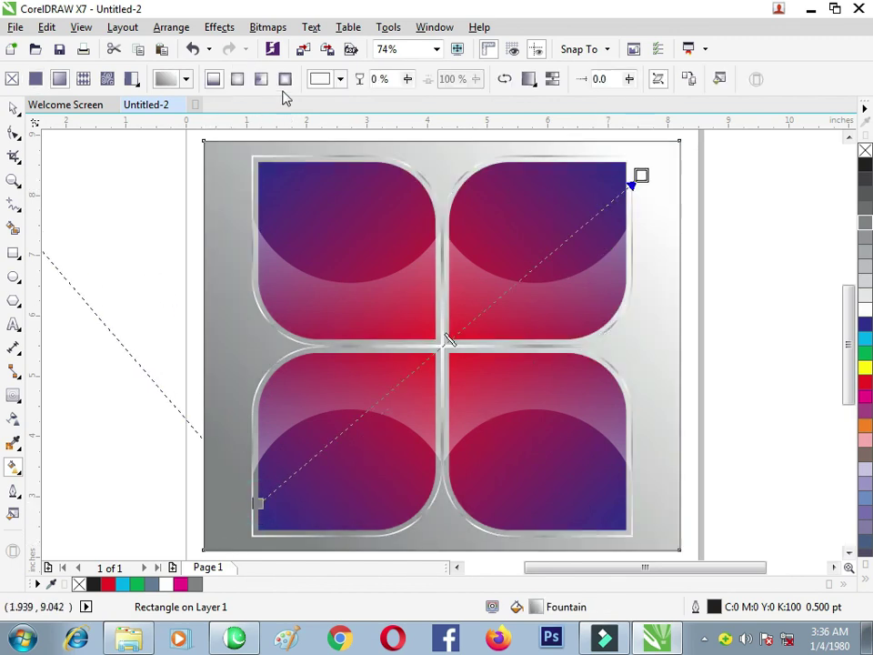
left_click(238, 80)
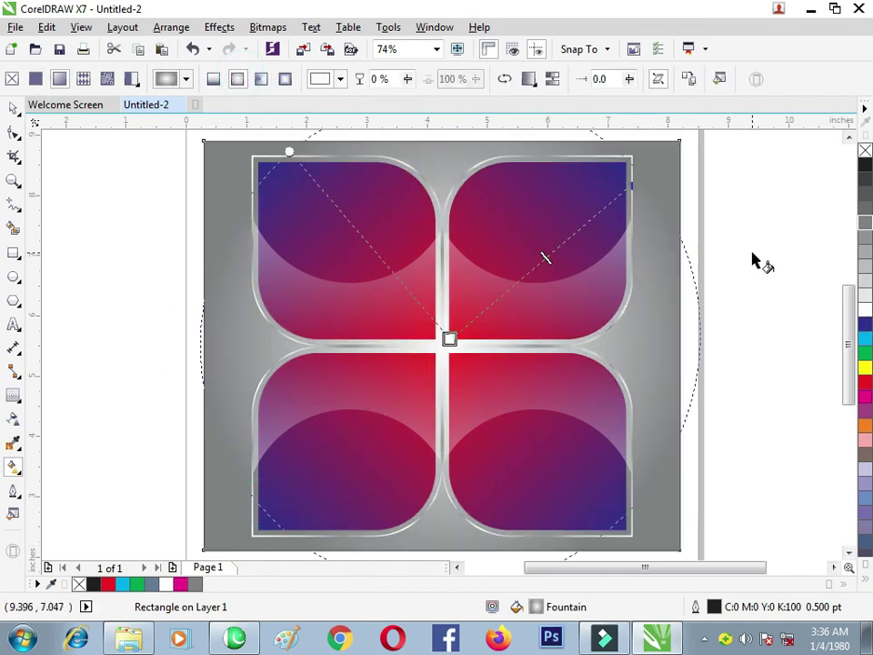
Fill the background rectangle with solid cyan, deselect it and show the finished artwork in full-screen preview
left_click(696, 207)
left_click(664, 185)
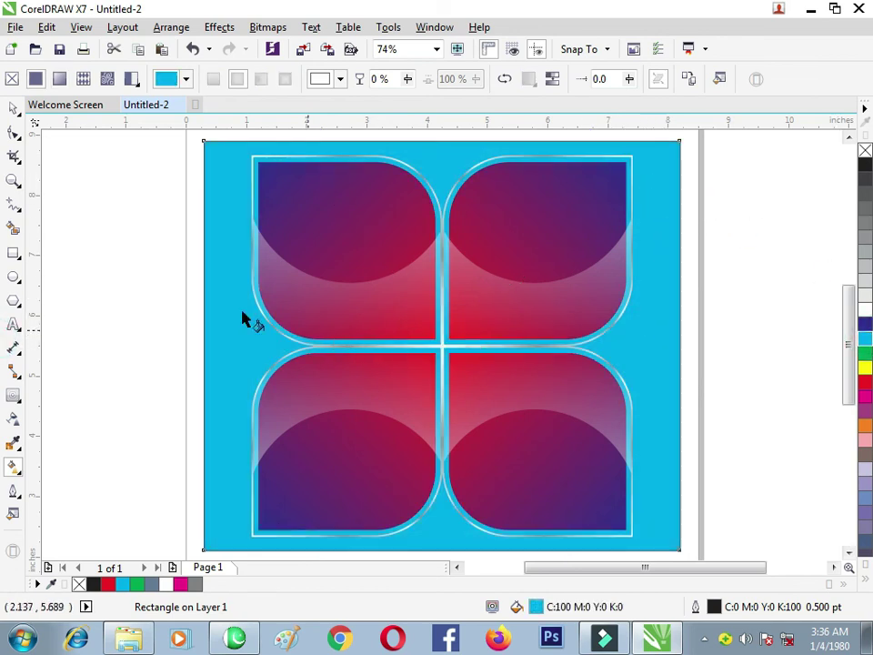
left_click(118, 287)
right_click(166, 273)
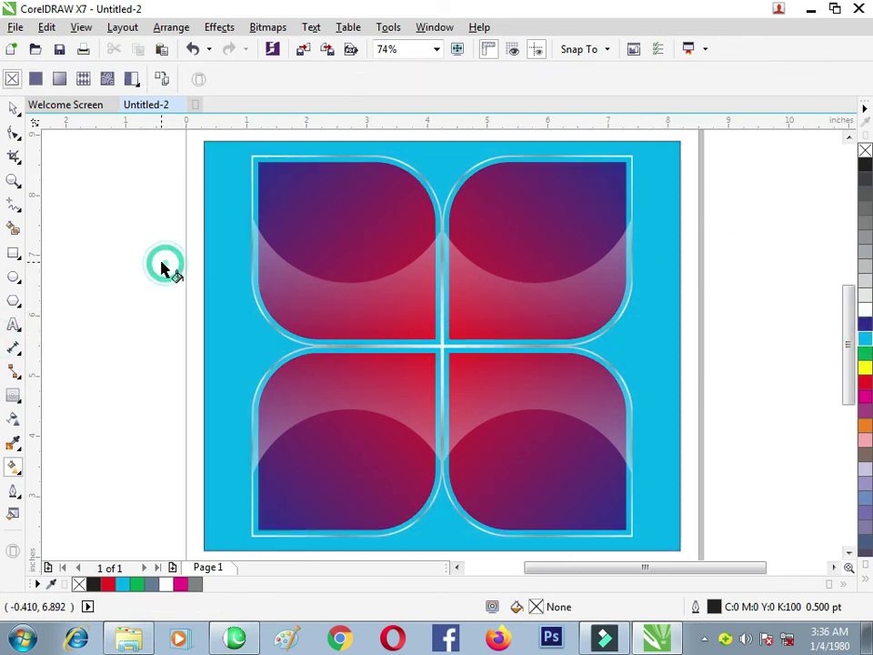
left_click(178, 274)
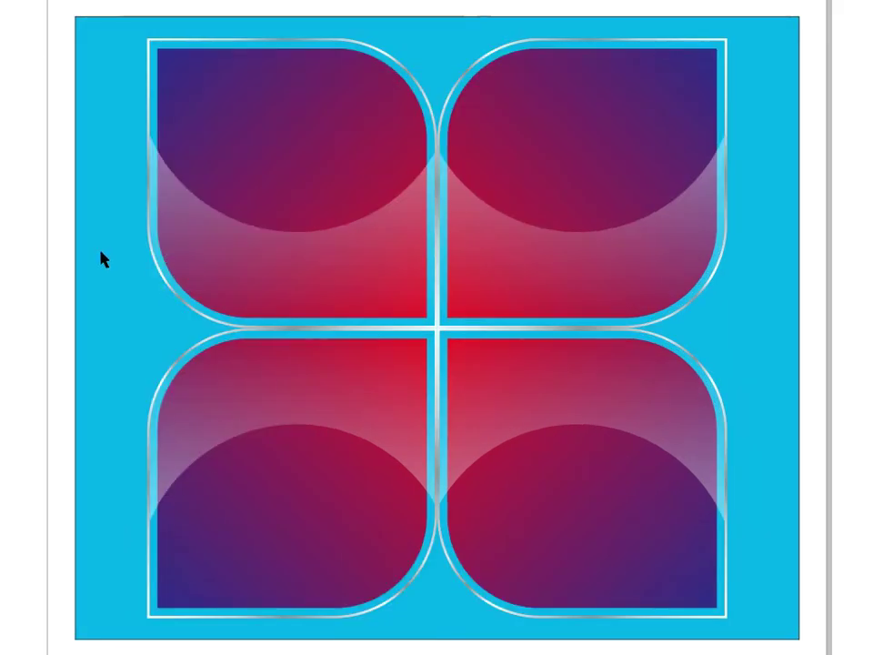